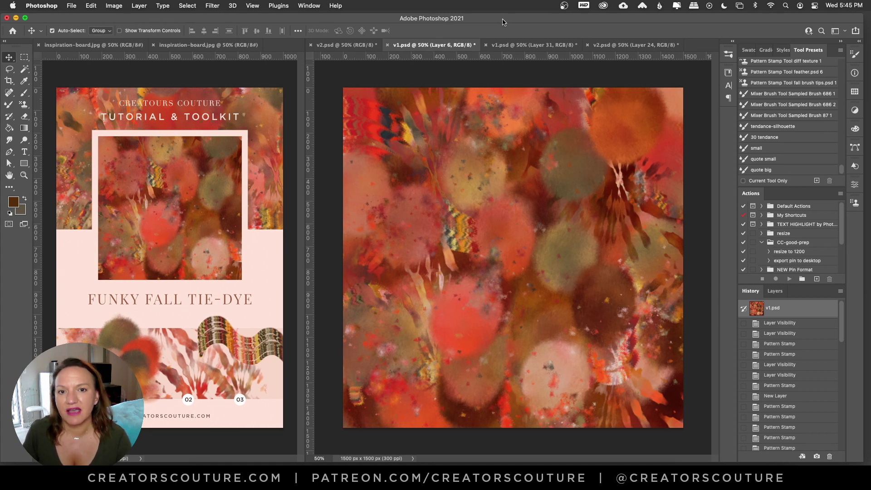
Step: Hide Layers 6, 2, 5, 4 and 3, then select Layer 1 and toggle its visibility to check it
{"action": "left_click", "coordinate": [499, 82]}
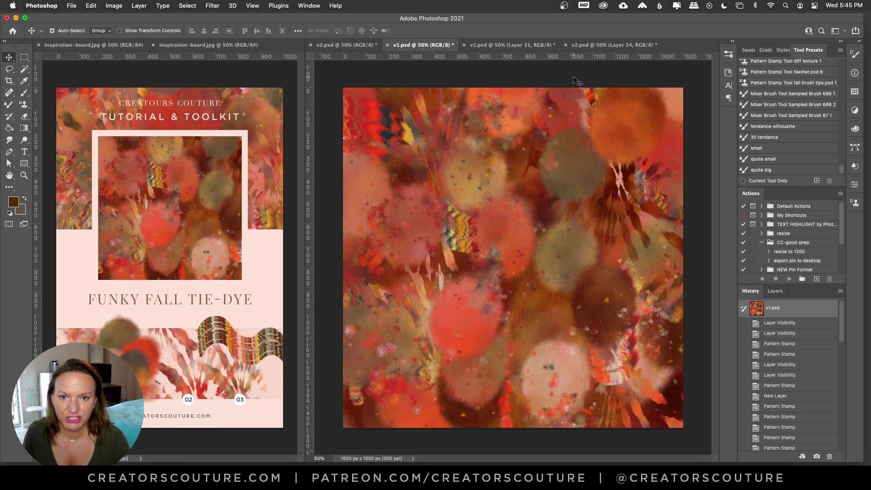
{"action": "left_click", "coordinate": [777, 292]}
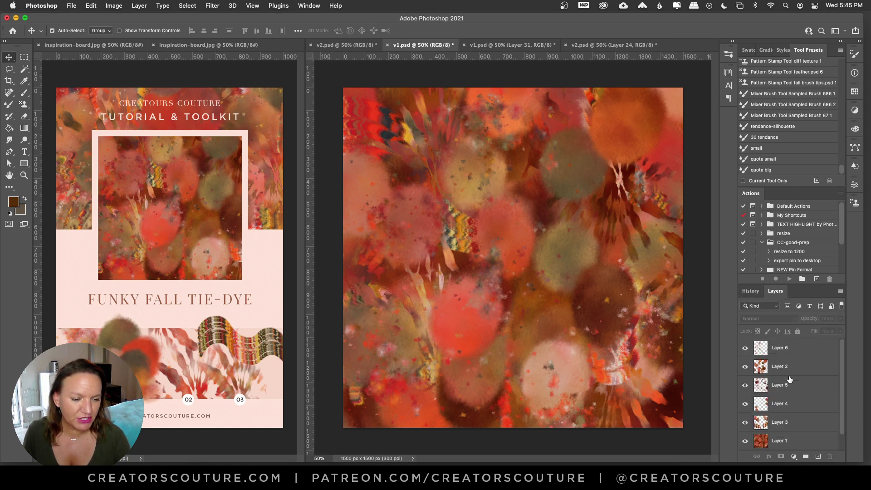
{"action": "left_click", "coordinate": [745, 348]}
{"action": "left_click_drag", "start_coordinate": [746, 368], "coordinate": [745, 429]}
{"action": "scroll", "coordinate": [765, 434], "scroll_direction": "down", "scroll_amount": 1}
{"action": "left_click", "coordinate": [781, 430]}
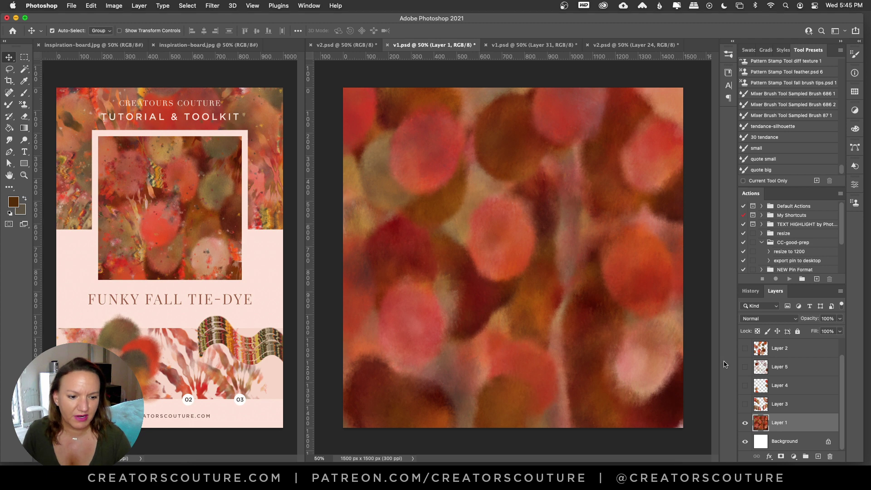
{"action": "left_click", "coordinate": [745, 423]}
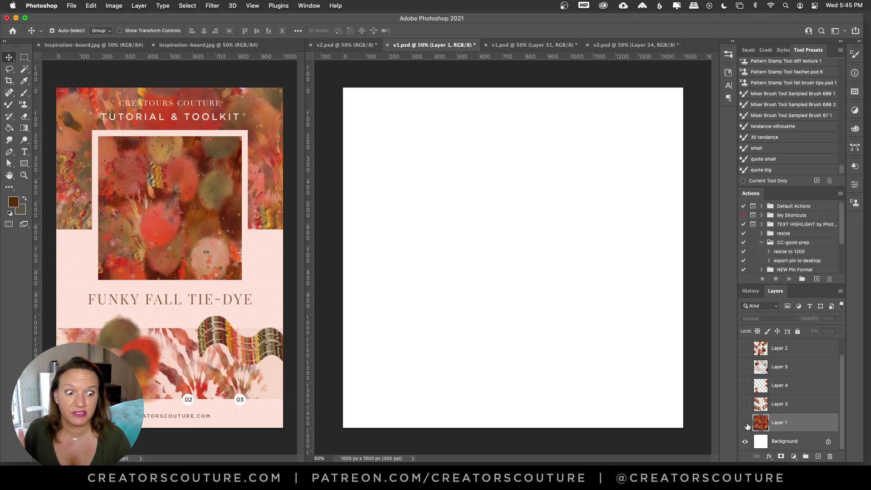
{"action": "left_click", "coordinate": [745, 423]}
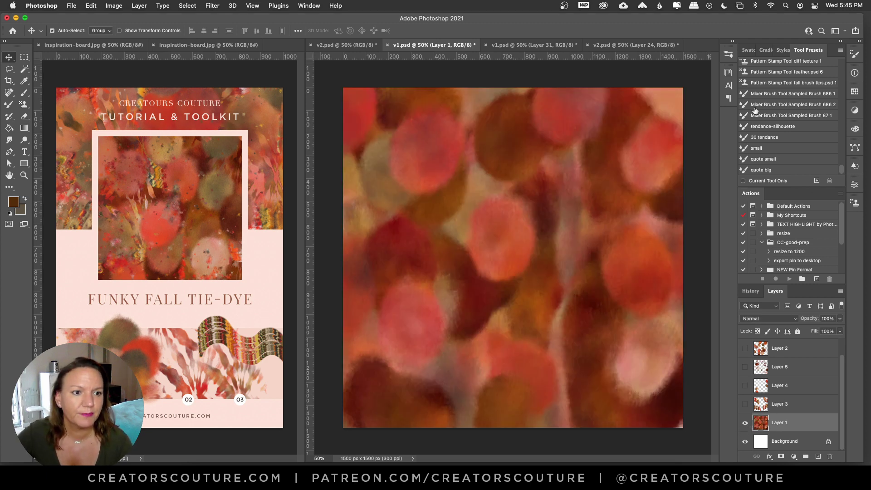
Step: Load the 1 aa23 brush at 200 px with the tie-dye pattern, then test and undo a stroke
{"action": "left_click", "coordinate": [728, 53]}
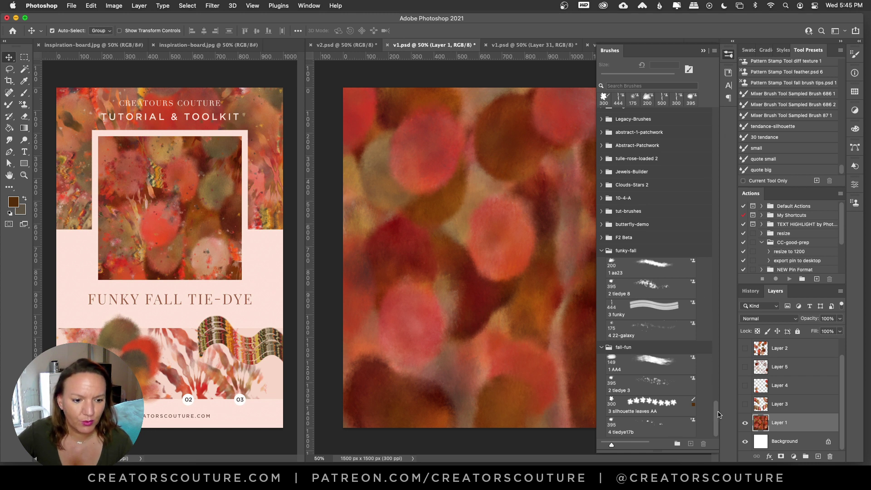
{"action": "left_click", "coordinate": [655, 267]}
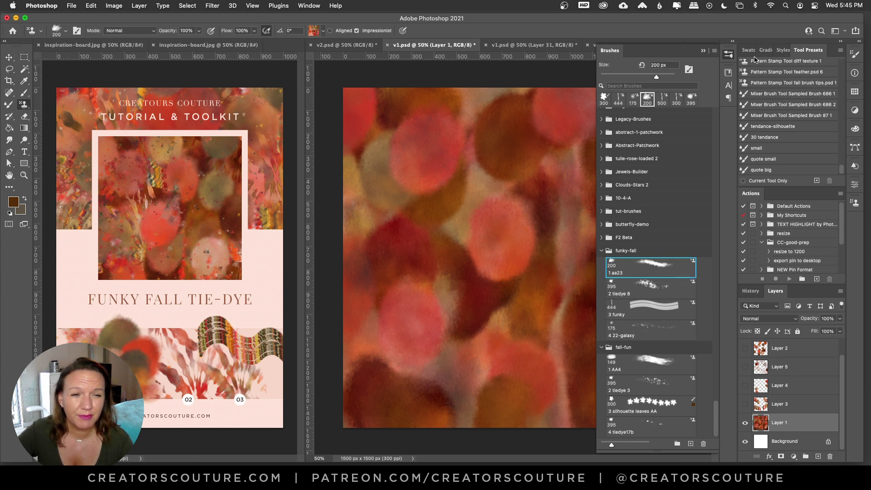
{"action": "left_click", "coordinate": [727, 55]}
{"action": "left_click", "coordinate": [313, 31]}
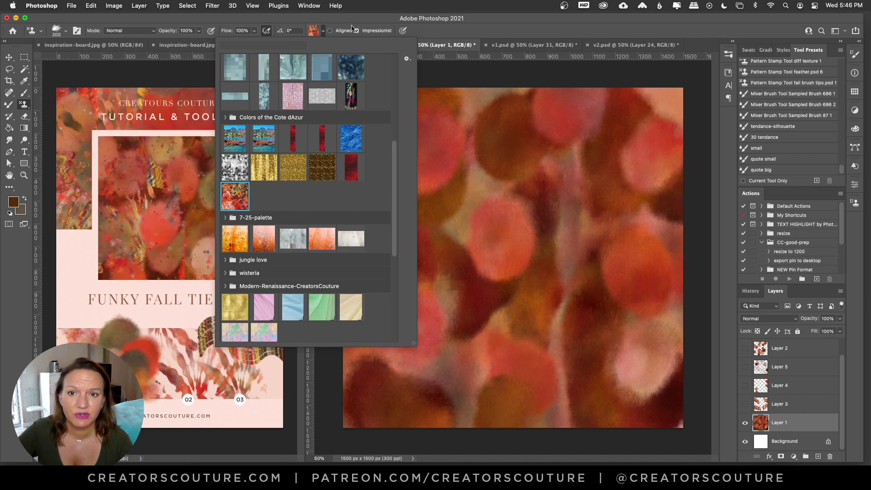
{"action": "left_click", "coordinate": [367, 20]}
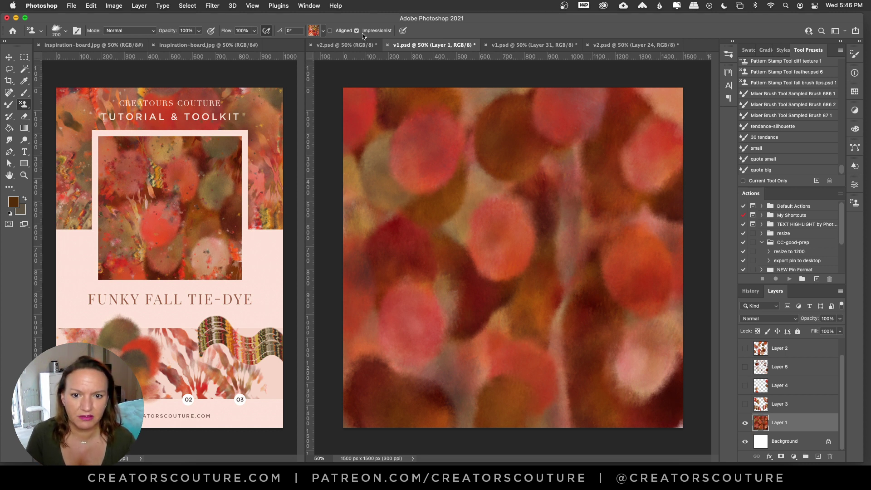
{"action": "mouse_move", "coordinate": [439, 236]}
{"action": "left_mouse_down"}
{"action": "mouse_move", "coordinate": [414, 212]}
{"action": "mouse_move", "coordinate": [413, 234]}
{"action": "mouse_move", "coordinate": [437, 236]}
{"action": "left_mouse_up"}
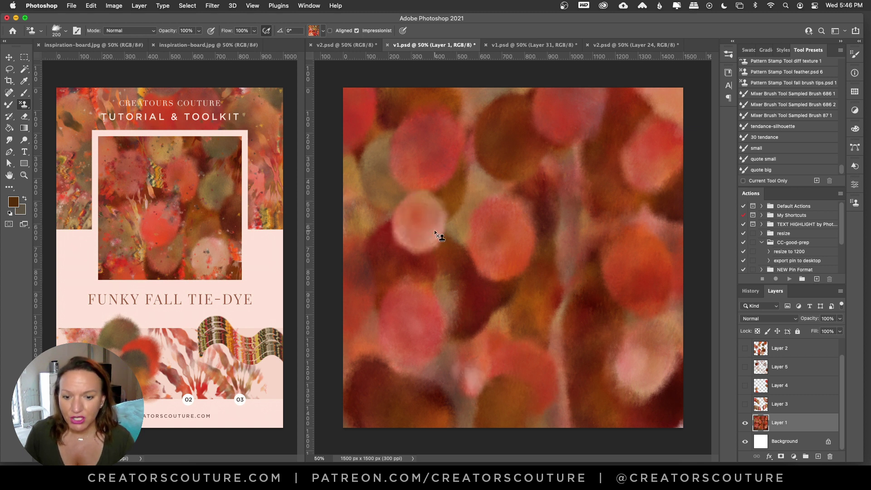
{"action": "key", "text": "super+z"}
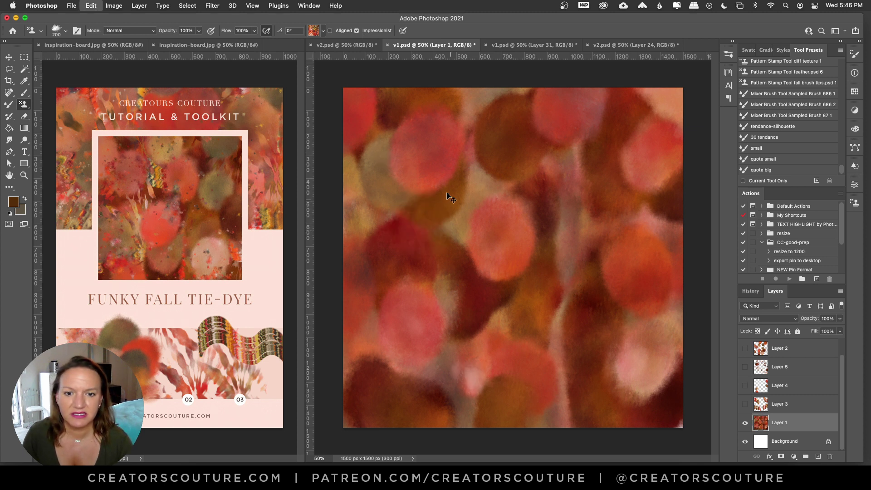
Step: Hide Layer 1 and stamp test red and olive blobs on a new Layer 7
{"action": "left_click", "coordinate": [745, 422]}
{"action": "left_click", "coordinate": [818, 457]}
{"action": "mouse_move", "coordinate": [542, 279]}
{"action": "left_mouse_down"}
{"action": "mouse_move", "coordinate": [526, 298]}
{"action": "mouse_move", "coordinate": [547, 295]}
{"action": "left_mouse_up"}
{"action": "mouse_move", "coordinate": [577, 253]}
{"action": "left_mouse_down"}
{"action": "mouse_move", "coordinate": [561, 269]}
{"action": "mouse_move", "coordinate": [573, 286]}
{"action": "mouse_move", "coordinate": [564, 302]}
{"action": "mouse_move", "coordinate": [575, 334]}
{"action": "left_mouse_up"}
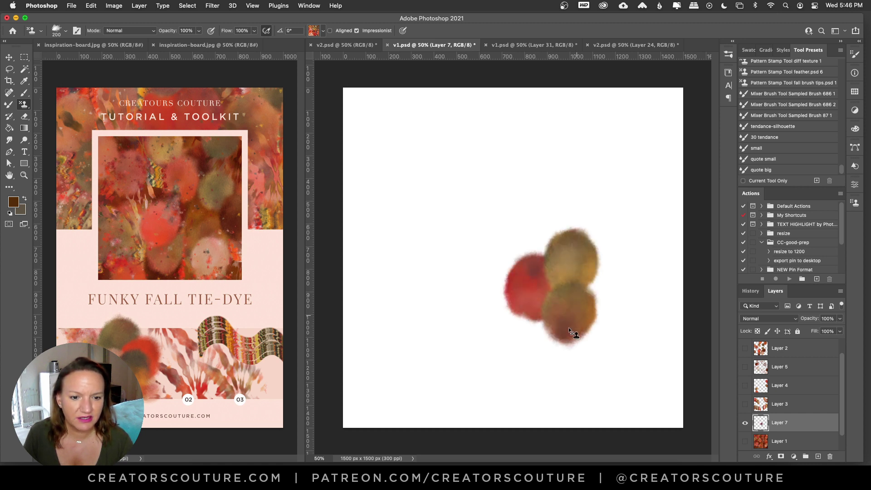
{"action": "mouse_move", "coordinate": [533, 233]}
{"action": "left_mouse_down"}
{"action": "mouse_move", "coordinate": [544, 233]}
{"action": "mouse_move", "coordinate": [529, 244]}
{"action": "left_mouse_up"}
{"action": "mouse_move", "coordinate": [391, 85]}
{"action": "left_mouse_down"}
{"action": "mouse_move", "coordinate": [365, 124]}
{"action": "mouse_move", "coordinate": [411, 123]}
{"action": "mouse_move", "coordinate": [362, 125]}
{"action": "mouse_move", "coordinate": [497, 97]}
{"action": "mouse_move", "coordinate": [381, 94]}
{"action": "mouse_move", "coordinate": [648, 99]}
{"action": "mouse_move", "coordinate": [690, 109]}
{"action": "mouse_move", "coordinate": [481, 112]}
{"action": "mouse_move", "coordinate": [338, 141]}
{"action": "mouse_move", "coordinate": [320, 163]}
{"action": "mouse_move", "coordinate": [475, 137]}
{"action": "mouse_move", "coordinate": [602, 130]}
{"action": "mouse_move", "coordinate": [679, 141]}
{"action": "mouse_move", "coordinate": [386, 143]}
{"action": "mouse_move", "coordinate": [374, 173]}
{"action": "mouse_move", "coordinate": [400, 113]}
{"action": "mouse_move", "coordinate": [409, 127]}
{"action": "mouse_move", "coordinate": [406, 181]}
{"action": "mouse_move", "coordinate": [370, 185]}
{"action": "mouse_move", "coordinate": [371, 197]}
{"action": "mouse_move", "coordinate": [439, 212]}
{"action": "mouse_move", "coordinate": [459, 183]}
{"action": "left_mouse_up"}
Step: Hide Layer 7, then show and select Layer 1 and stamp soft ovals on its left side
{"action": "left_click", "coordinate": [745, 422]}
{"action": "left_click", "coordinate": [745, 441]}
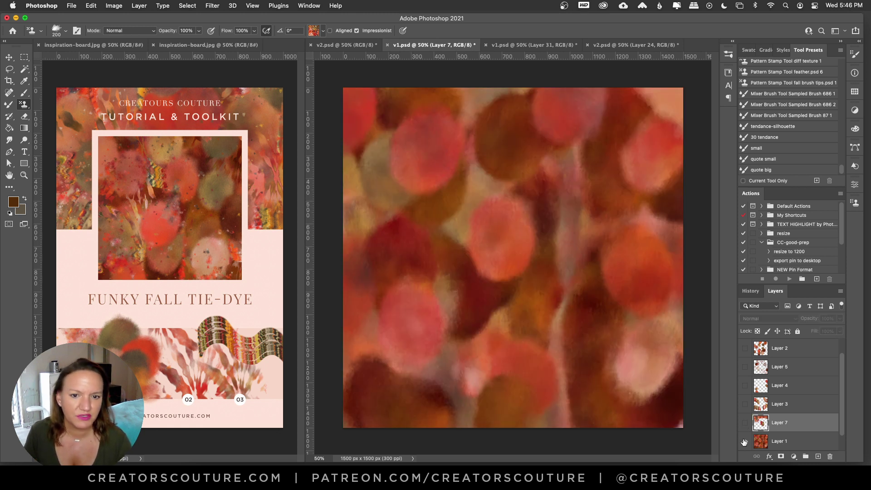
{"action": "left_click", "coordinate": [414, 205]}
{"action": "left_click", "coordinate": [460, 191]}
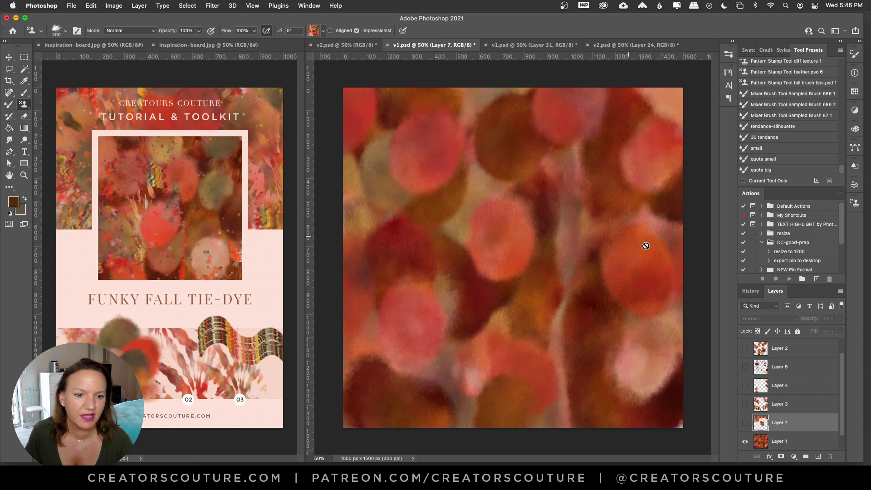
{"action": "scroll", "coordinate": [839, 424], "scroll_direction": "down", "scroll_amount": 1}
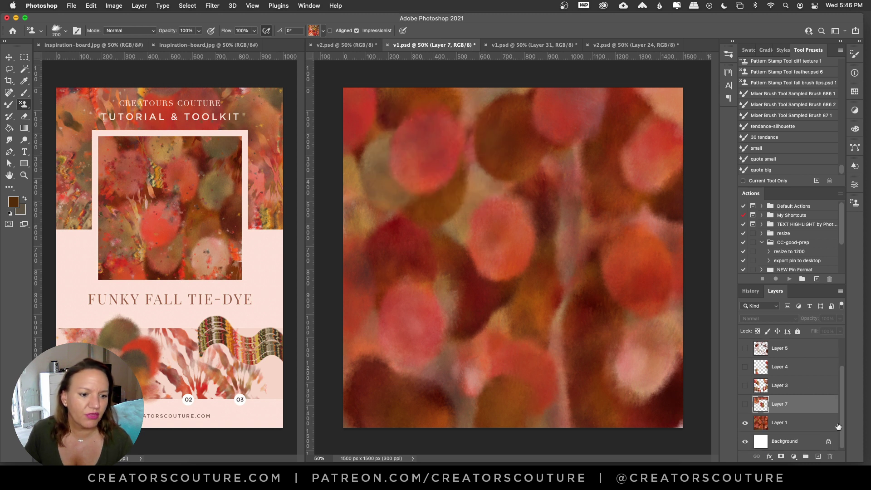
{"action": "left_click", "coordinate": [783, 422]}
{"action": "mouse_move", "coordinate": [444, 278]}
{"action": "left_mouse_down"}
{"action": "mouse_move", "coordinate": [439, 243]}
{"action": "mouse_move", "coordinate": [424, 264]}
{"action": "left_mouse_up"}
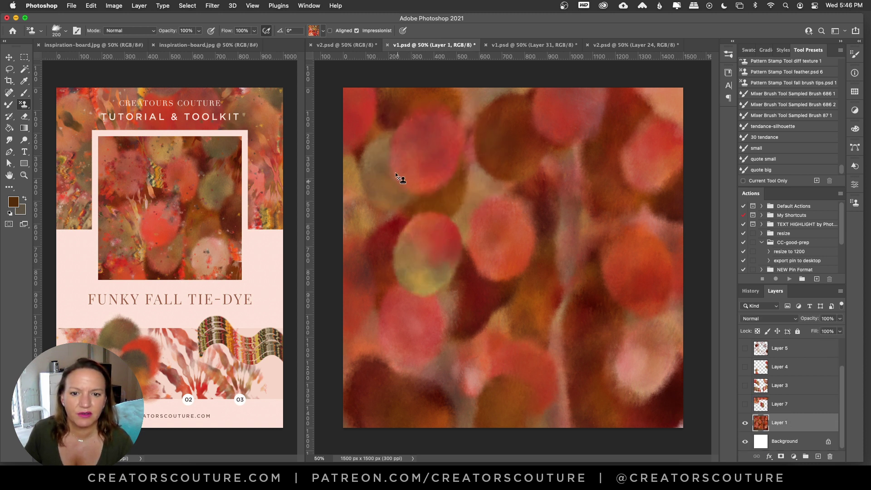
{"action": "left_click_drag", "start_coordinate": [397, 174], "coordinate": [397, 200]}
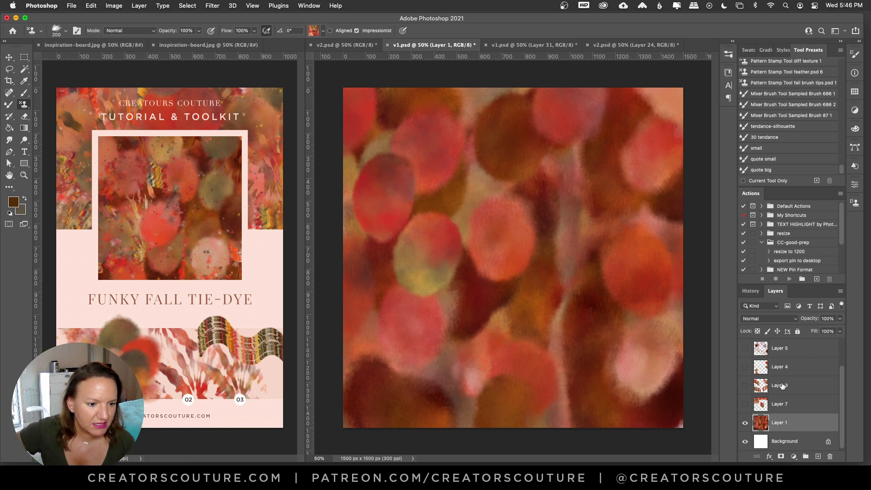
Step: Preview Layer 5's tie-dye streaks, then hide the layer again
{"action": "left_click", "coordinate": [745, 349]}
{"action": "left_click", "coordinate": [783, 356]}
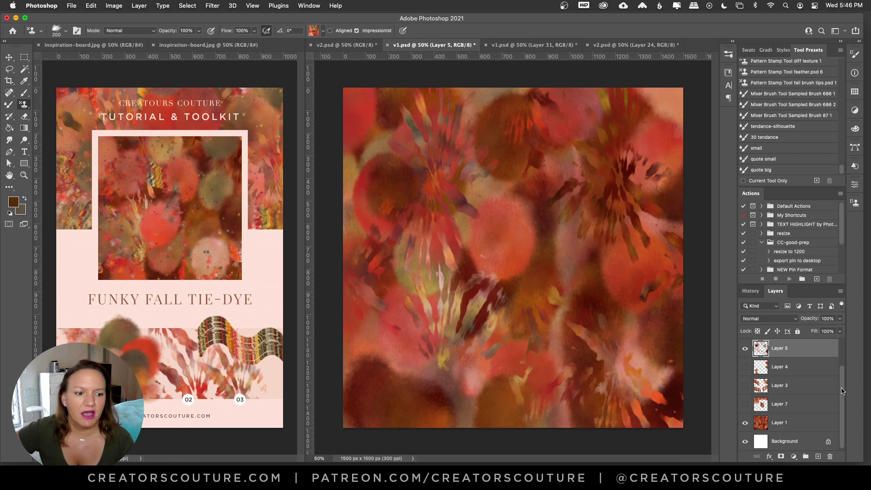
{"action": "scroll", "coordinate": [844, 389], "scroll_direction": "up", "scroll_amount": 1}
{"action": "left_click", "coordinate": [745, 368]}
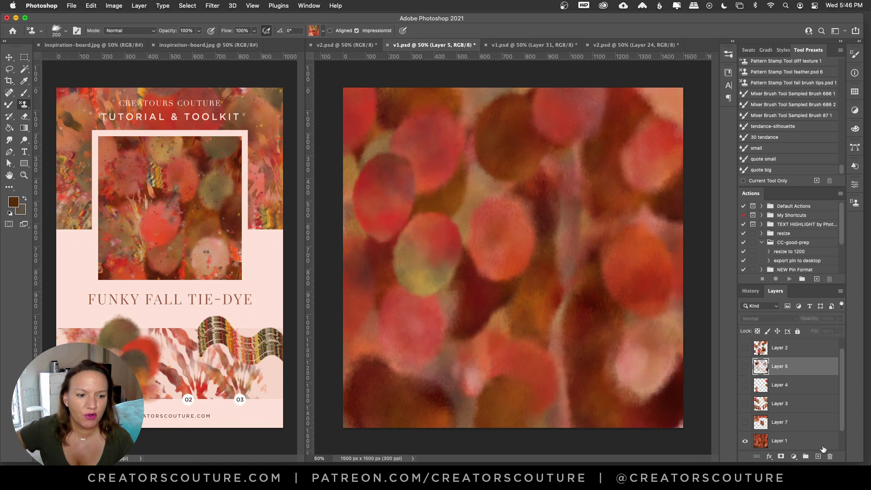
Step: Add a new empty Layer 8 above Layer 5, briefly checking Layer 5
{"action": "left_click", "coordinate": [818, 456]}
{"action": "left_click", "coordinate": [746, 385]}
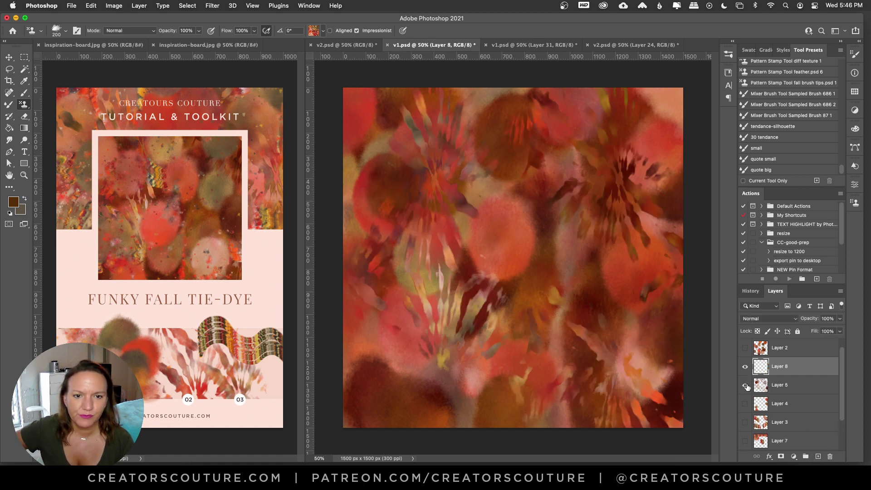
{"action": "left_click", "coordinate": [746, 385]}
Step: Switch the pattern stamp brush to 2 tiedye 8 at 395 px and confirm the tool and pattern
{"action": "left_click", "coordinate": [728, 55]}
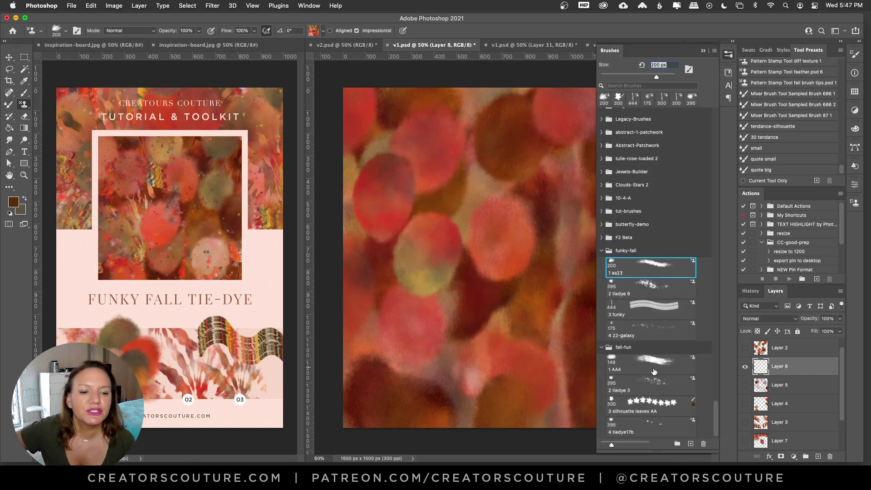
{"action": "left_click", "coordinate": [644, 291]}
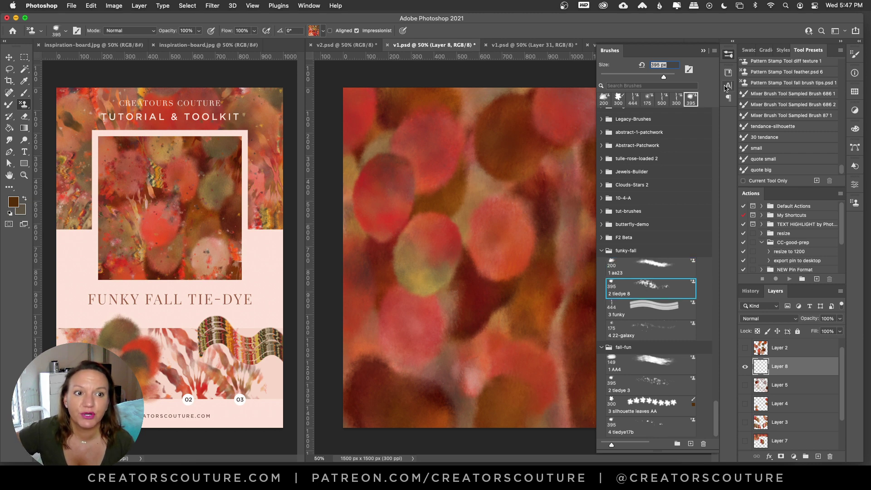
{"action": "left_click", "coordinate": [728, 55]}
{"action": "left_click", "coordinate": [727, 56]}
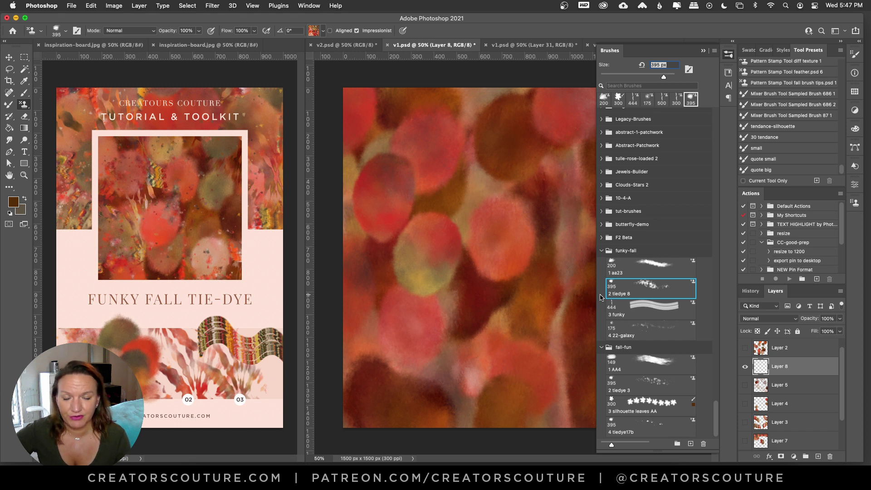
{"action": "left_click", "coordinate": [24, 105]}
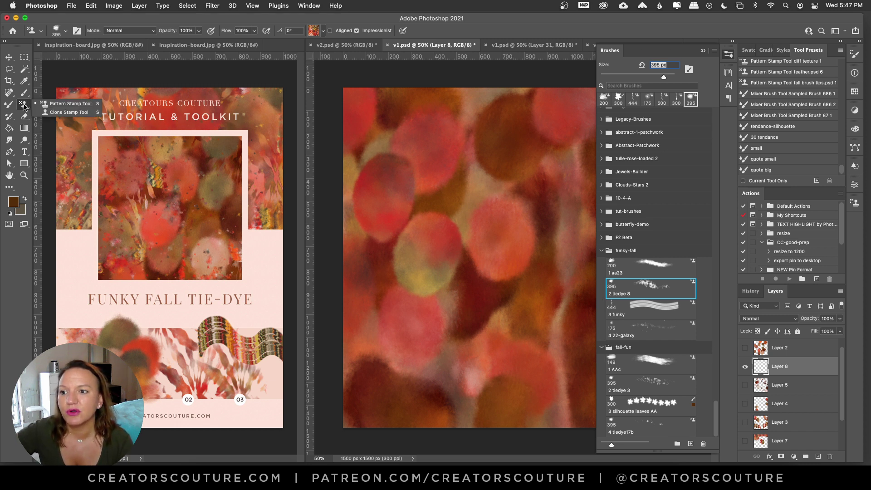
{"action": "left_click", "coordinate": [59, 104]}
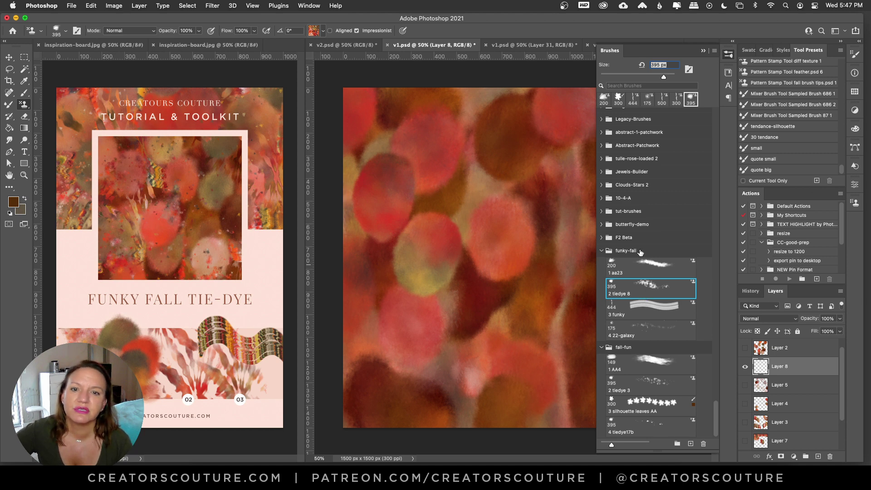
{"action": "left_click", "coordinate": [316, 32]}
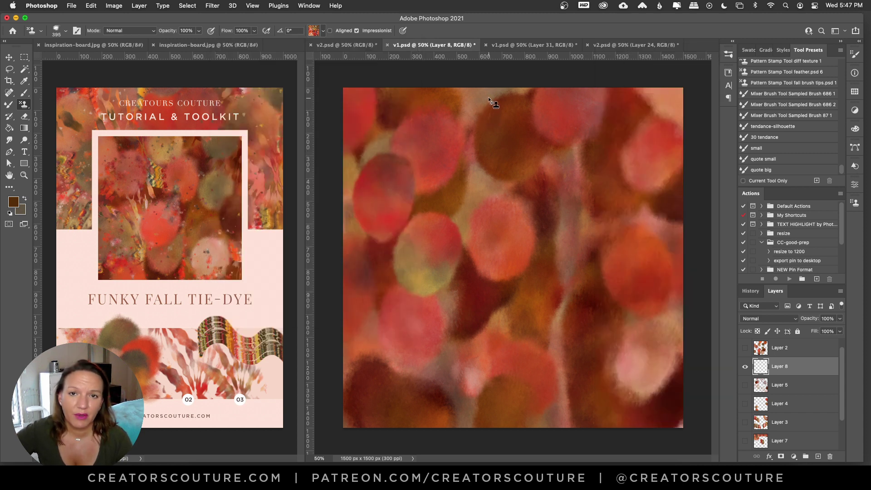
Step: Stamp tie-dye bursts at upper middle, right and lower left on Layer 8, then preview and rehide Layer 5
{"action": "mouse_move", "coordinate": [486, 89]}
{"action": "left_mouse_down"}
{"action": "mouse_move", "coordinate": [458, 94]}
{"action": "mouse_move", "coordinate": [473, 162]}
{"action": "mouse_move", "coordinate": [408, 202]}
{"action": "mouse_move", "coordinate": [392, 243]}
{"action": "mouse_move", "coordinate": [361, 259]}
{"action": "mouse_move", "coordinate": [346, 297]}
{"action": "left_mouse_up"}
{"action": "mouse_move", "coordinate": [680, 220]}
{"action": "left_mouse_down"}
{"action": "mouse_move", "coordinate": [599, 262]}
{"action": "mouse_move", "coordinate": [586, 345]}
{"action": "mouse_move", "coordinate": [535, 340]}
{"action": "left_mouse_up"}
{"action": "mouse_move", "coordinate": [479, 306]}
{"action": "left_mouse_down"}
{"action": "mouse_move", "coordinate": [441, 324]}
{"action": "mouse_move", "coordinate": [415, 381]}
{"action": "mouse_move", "coordinate": [434, 418]}
{"action": "left_mouse_up"}
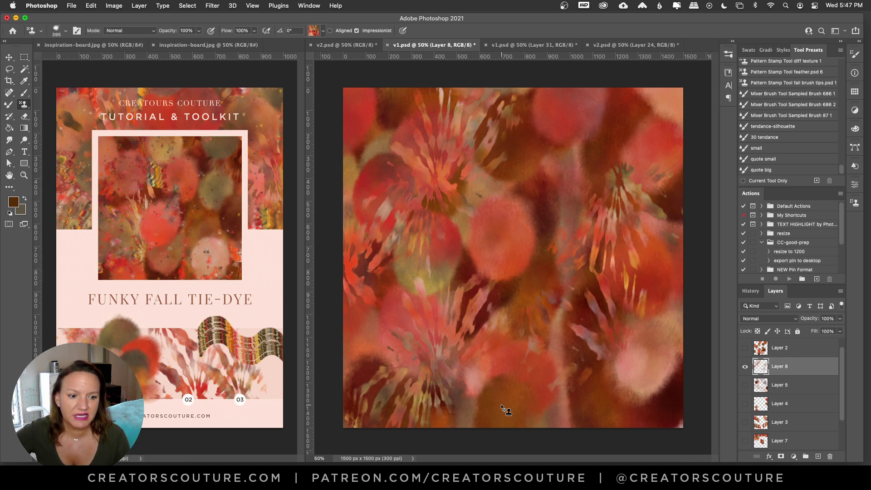
{"action": "left_click", "coordinate": [744, 386]}
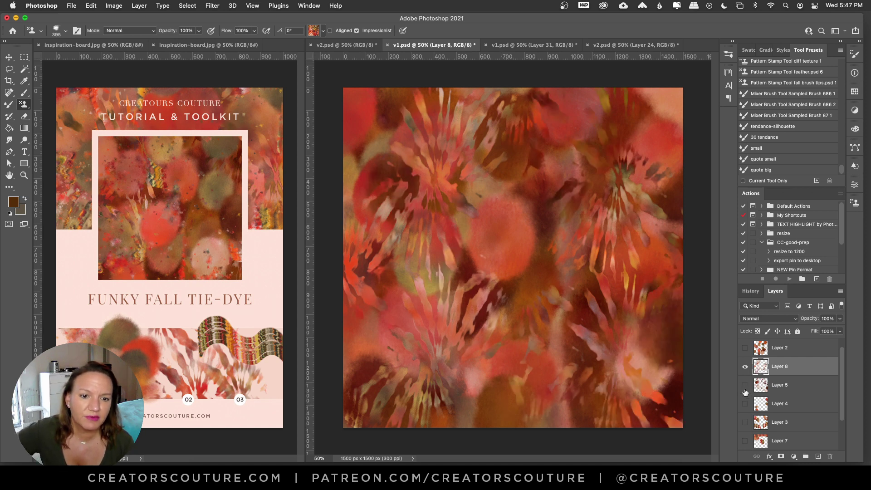
{"action": "left_click", "coordinate": [744, 386]}
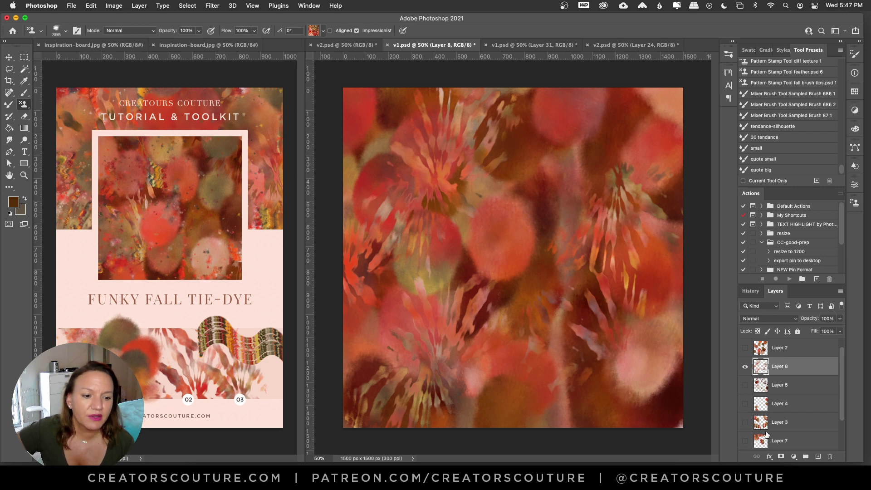
Step: Add Layer 9 above Layer 5 and select the 3 funky pattern brush
{"action": "left_click", "coordinate": [789, 387]}
{"action": "left_click", "coordinate": [818, 456]}
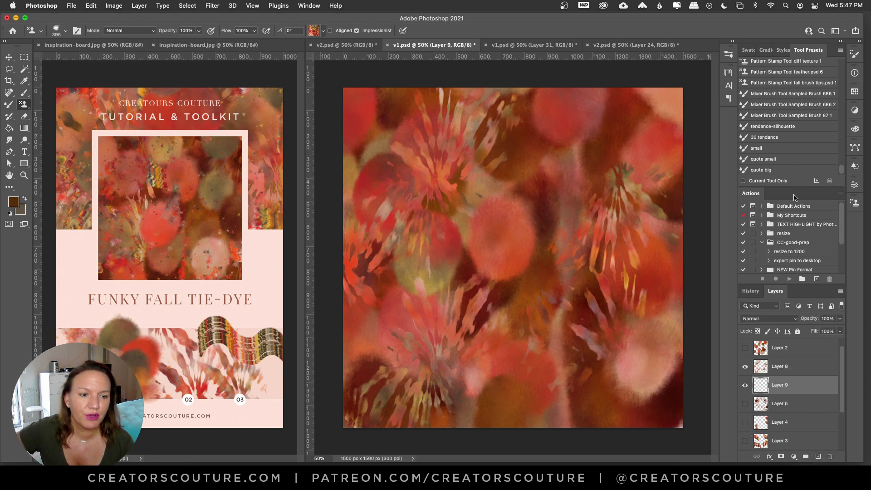
{"action": "left_click", "coordinate": [728, 54]}
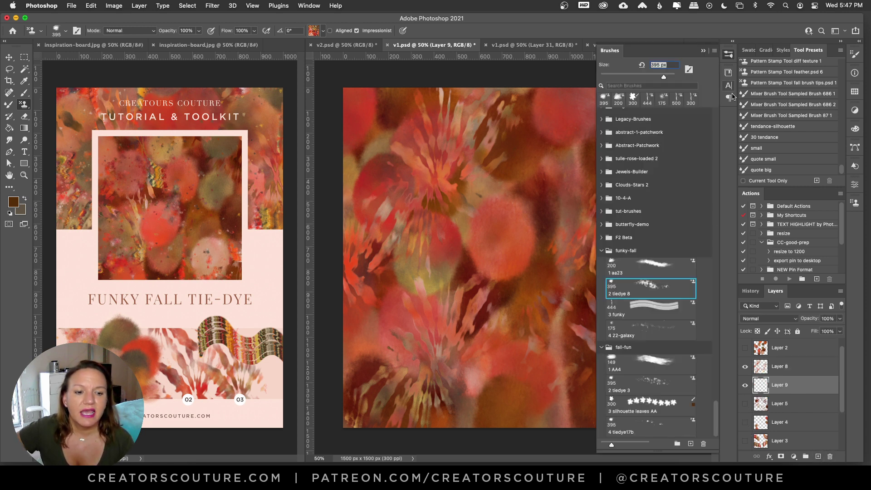
{"action": "left_click", "coordinate": [637, 311]}
{"action": "left_click", "coordinate": [728, 55]}
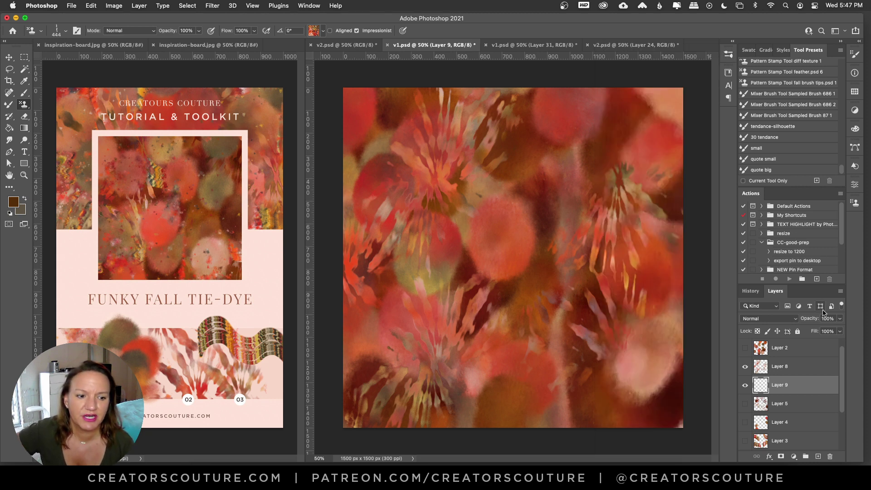
Step: Add Layer 10 above Layer 8, paint a wavy striped band across the middle, then hide it
{"action": "left_click", "coordinate": [792, 365]}
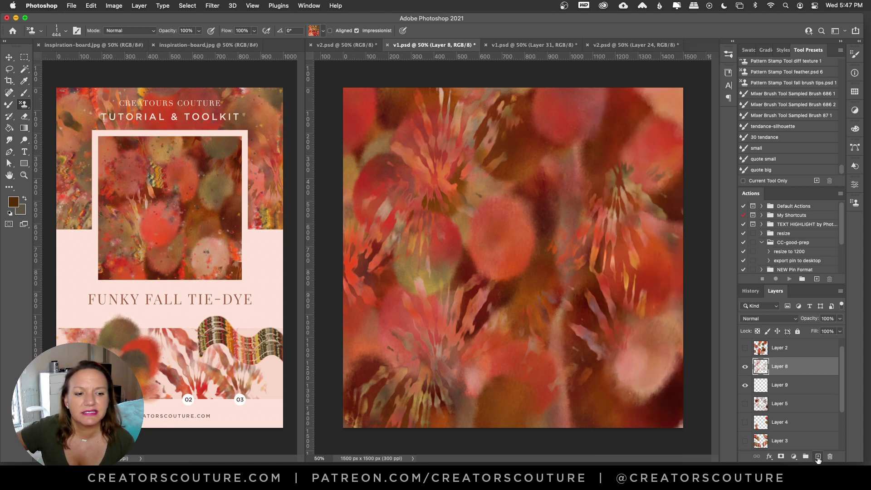
{"action": "left_click", "coordinate": [817, 456]}
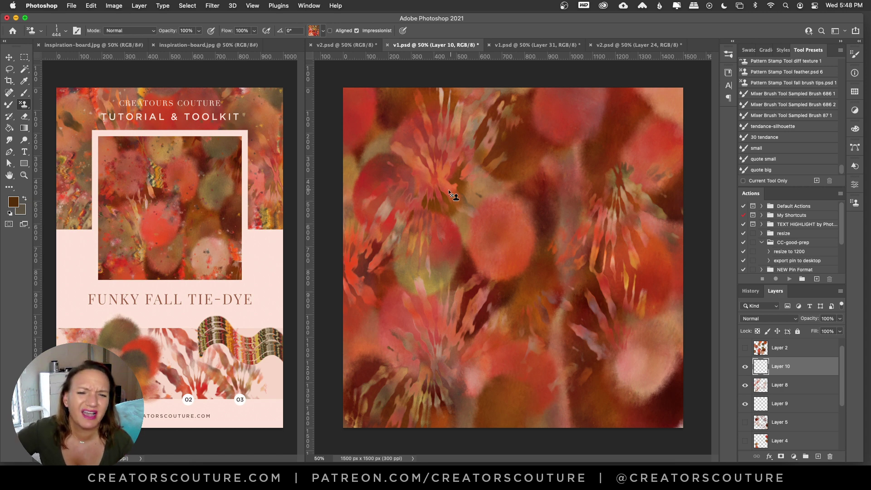
{"action": "mouse_move", "coordinate": [341, 211]}
{"action": "left_mouse_down"}
{"action": "mouse_move", "coordinate": [355, 197]}
{"action": "mouse_move", "coordinate": [475, 250]}
{"action": "mouse_move", "coordinate": [552, 213]}
{"action": "mouse_move", "coordinate": [592, 228]}
{"action": "mouse_move", "coordinate": [617, 253]}
{"action": "left_mouse_up"}
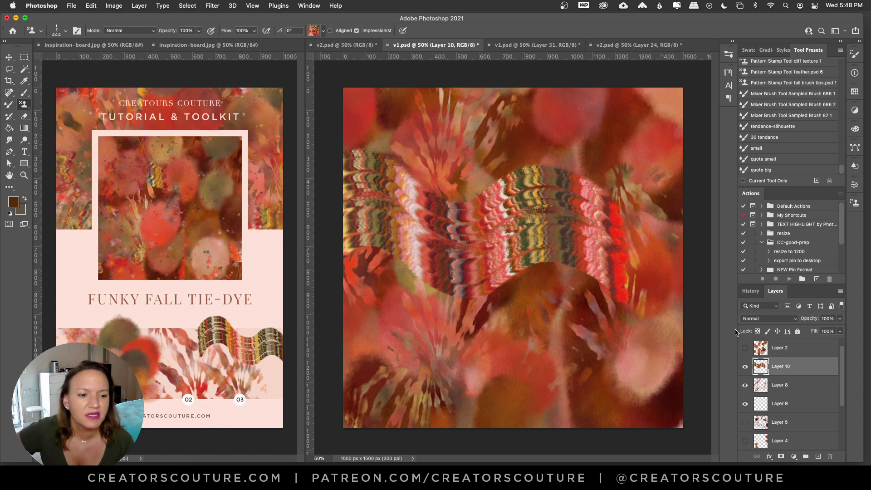
{"action": "left_click", "coordinate": [746, 367]}
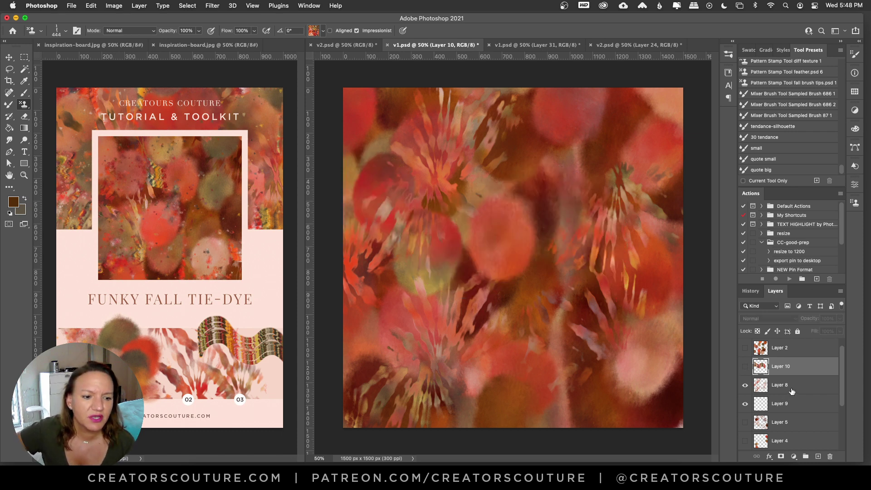
{"action": "left_click", "coordinate": [770, 405]}
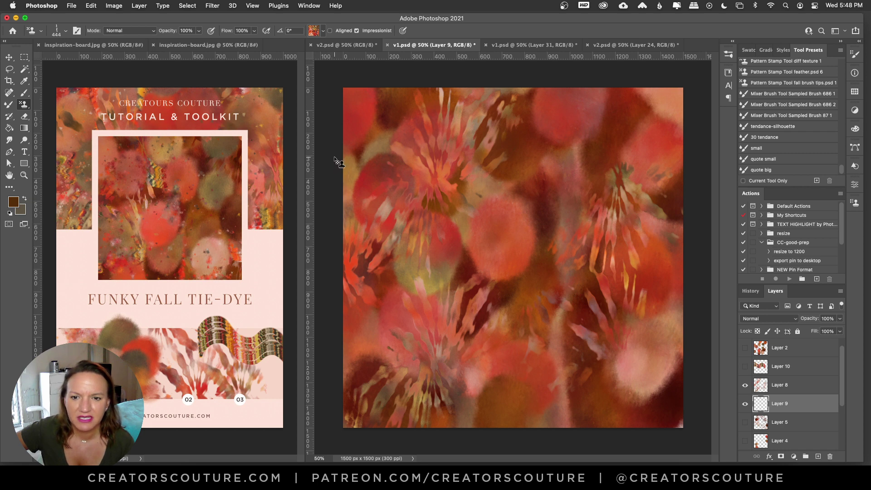
Step: Paint a zigzag pattern stroke at the upper right of Layer 9, redoing it until it looks right
{"action": "mouse_move", "coordinate": [338, 162]}
{"action": "left_mouse_down"}
{"action": "mouse_move", "coordinate": [351, 150]}
{"action": "mouse_move", "coordinate": [405, 162]}
{"action": "mouse_move", "coordinate": [437, 186]}
{"action": "mouse_move", "coordinate": [486, 198]}
{"action": "mouse_move", "coordinate": [525, 182]}
{"action": "mouse_move", "coordinate": [577, 80]}
{"action": "left_mouse_up"}
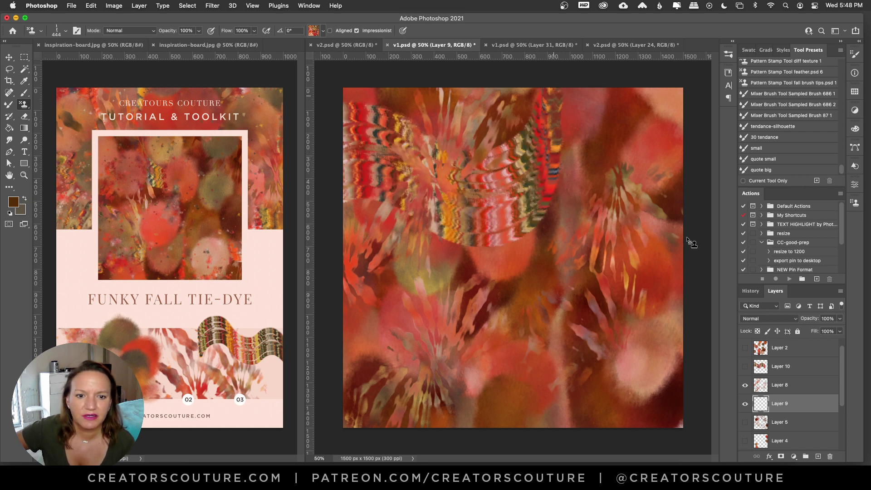
{"action": "mouse_move", "coordinate": [676, 236]}
{"action": "left_mouse_down"}
{"action": "mouse_move", "coordinate": [663, 326]}
{"action": "mouse_move", "coordinate": [567, 408]}
{"action": "mouse_move", "coordinate": [492, 390]}
{"action": "left_mouse_up"}
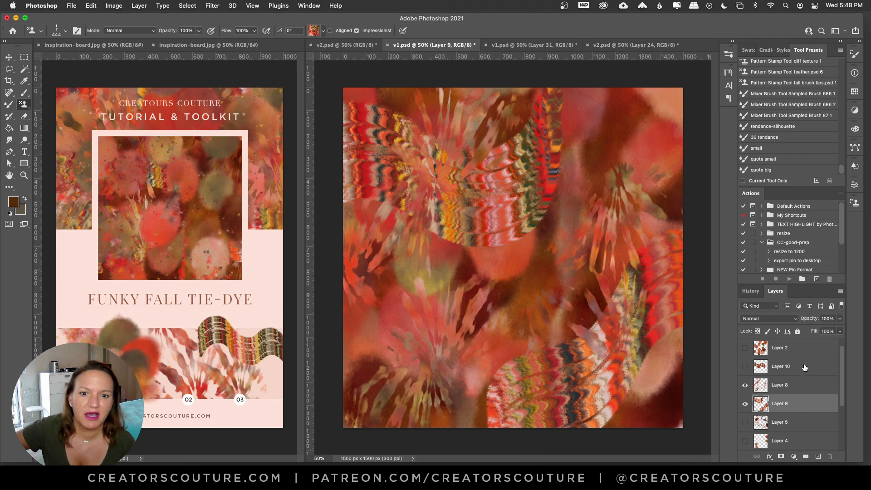
{"action": "key", "text": "Delete"}
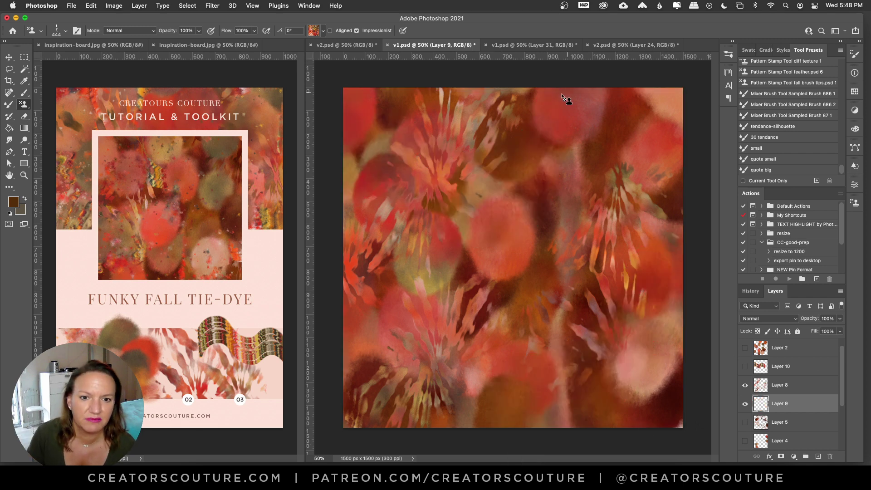
{"action": "mouse_move", "coordinate": [545, 86]}
{"action": "left_mouse_down"}
{"action": "mouse_move", "coordinate": [565, 116]}
{"action": "mouse_move", "coordinate": [664, 141]}
{"action": "mouse_move", "coordinate": [688, 200]}
{"action": "left_mouse_up"}
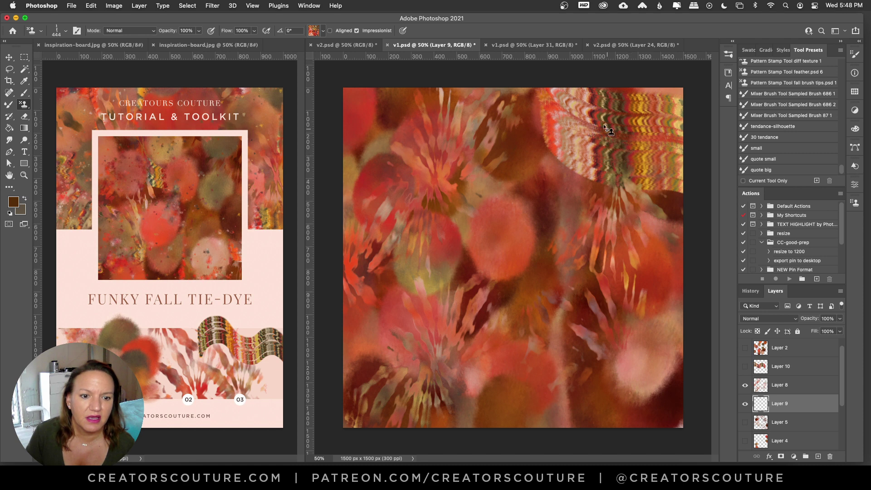
{"action": "key", "text": "Delete"}
{"action": "mouse_move", "coordinate": [547, 80]}
{"action": "left_mouse_down"}
{"action": "mouse_move", "coordinate": [566, 147]}
{"action": "mouse_move", "coordinate": [658, 155]}
{"action": "mouse_move", "coordinate": [707, 256]}
{"action": "left_mouse_up"}
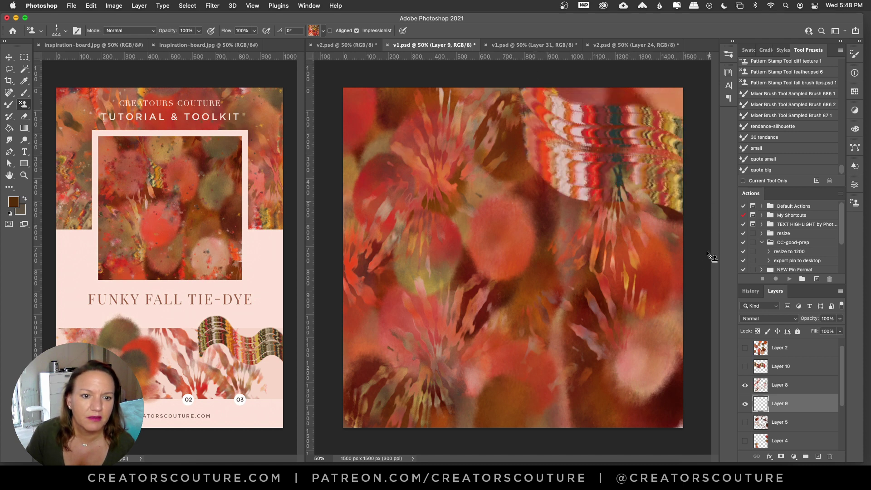
{"action": "key", "text": "Delete"}
{"action": "mouse_move", "coordinate": [699, 148]}
{"action": "left_mouse_down"}
{"action": "mouse_move", "coordinate": [619, 146]}
{"action": "mouse_move", "coordinate": [567, 117]}
{"action": "mouse_move", "coordinate": [509, 51]}
{"action": "left_mouse_up"}
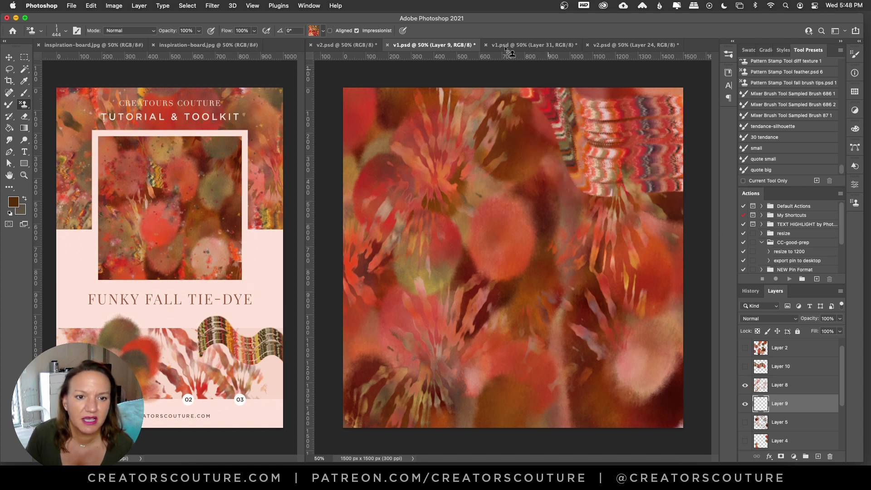
Step: Paint striped strokes across the left middle and lower right, then add empty Layer 11
{"action": "left_click_drag", "start_coordinate": [345, 336], "coordinate": [407, 312]}
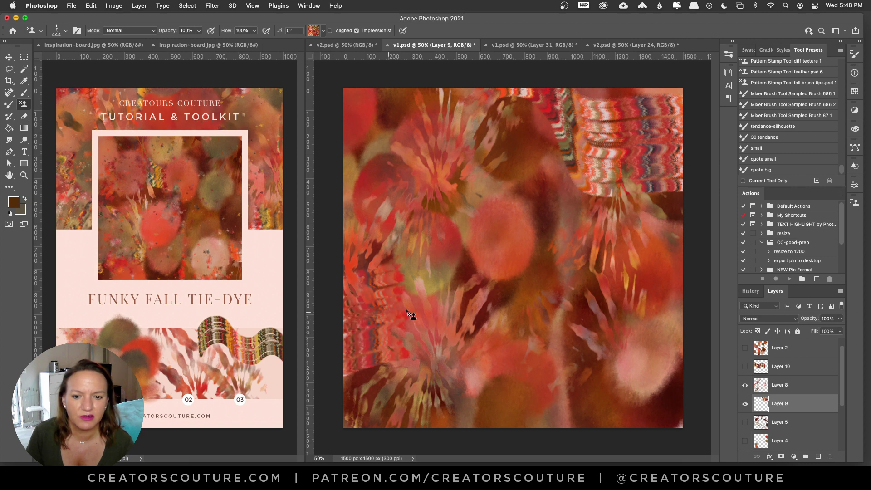
{"action": "key", "text": "Delete"}
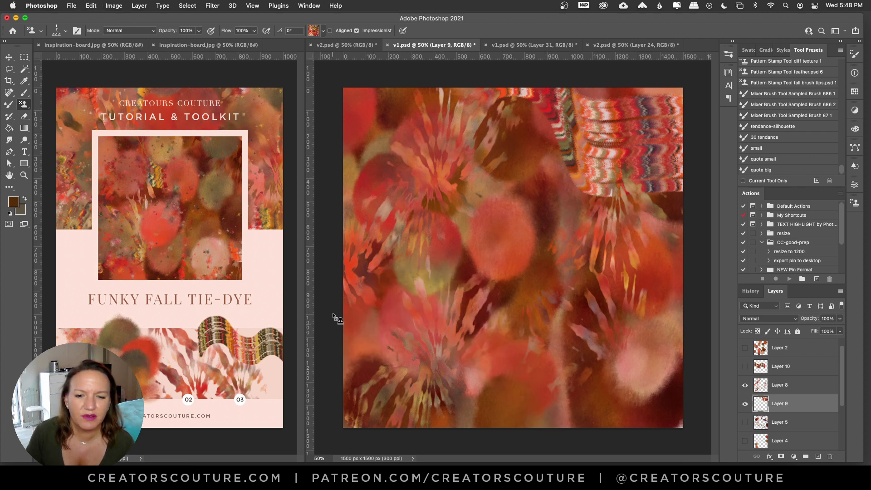
{"action": "mouse_move", "coordinate": [335, 317]}
{"action": "left_mouse_down"}
{"action": "mouse_move", "coordinate": [409, 272]}
{"action": "mouse_move", "coordinate": [537, 424]}
{"action": "left_mouse_up"}
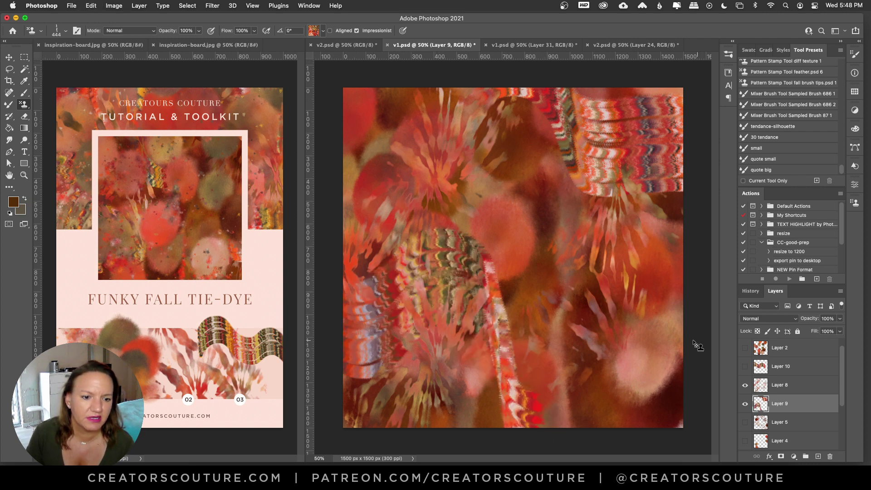
{"action": "left_click_drag", "start_coordinate": [678, 290], "coordinate": [653, 430]}
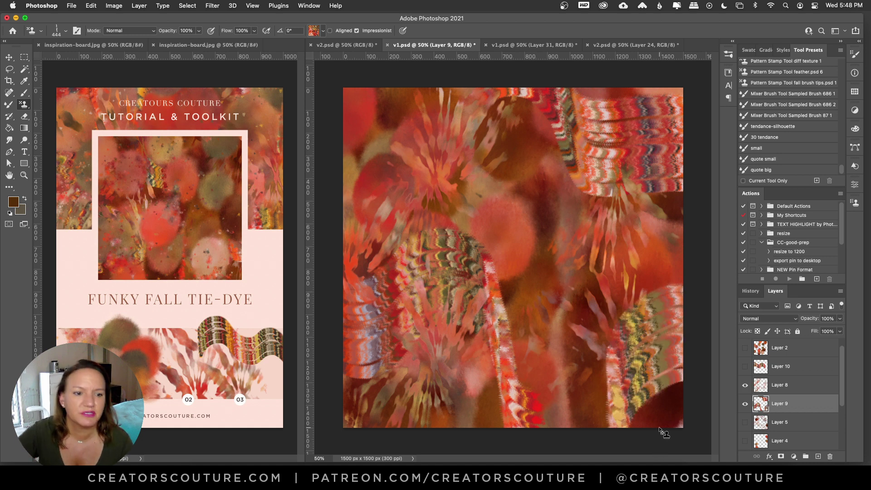
{"action": "left_click", "coordinate": [745, 425]}
{"action": "left_click", "coordinate": [744, 425]}
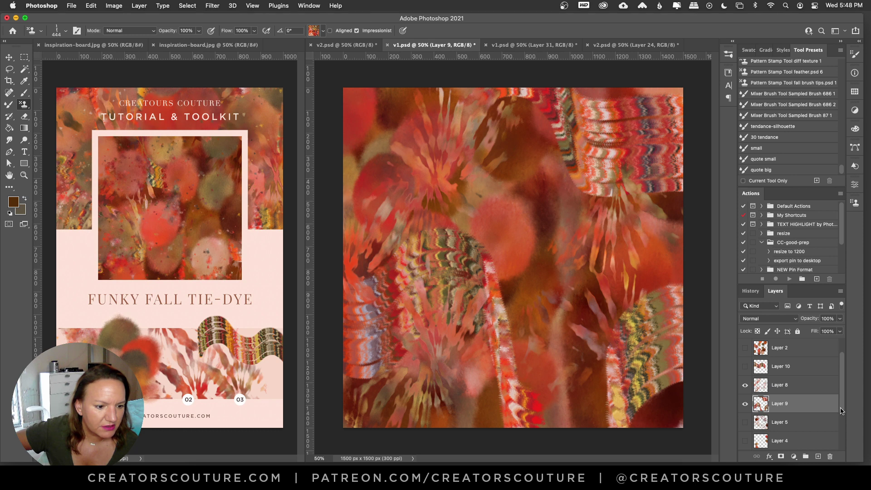
{"action": "left_click_drag", "start_coordinate": [841, 411], "coordinate": [839, 420]}
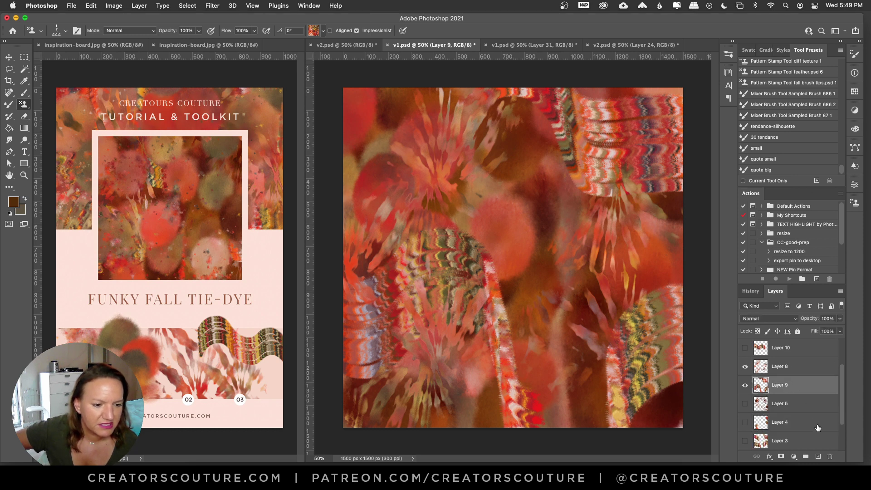
{"action": "left_click", "coordinate": [818, 456]}
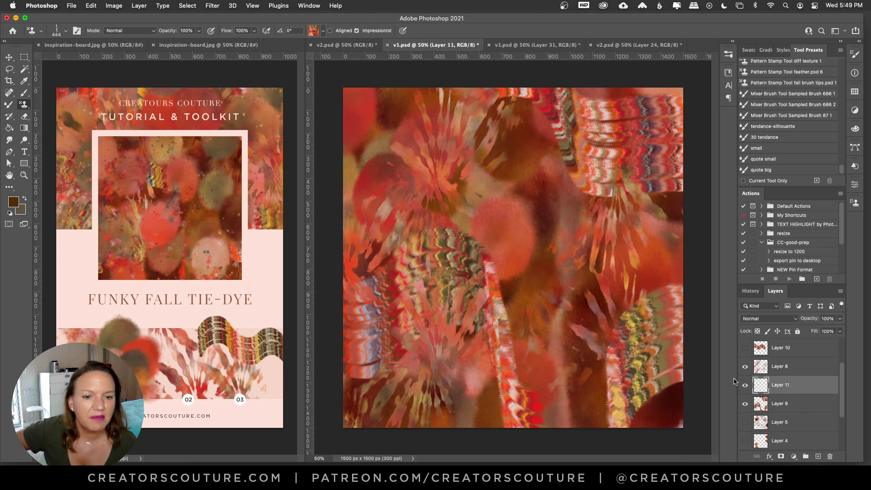
Step: Switch back to the 1 aa23 brush and dab soft pink blobs near the top right
{"action": "left_click", "coordinate": [728, 55]}
{"action": "left_click", "coordinate": [647, 266]}
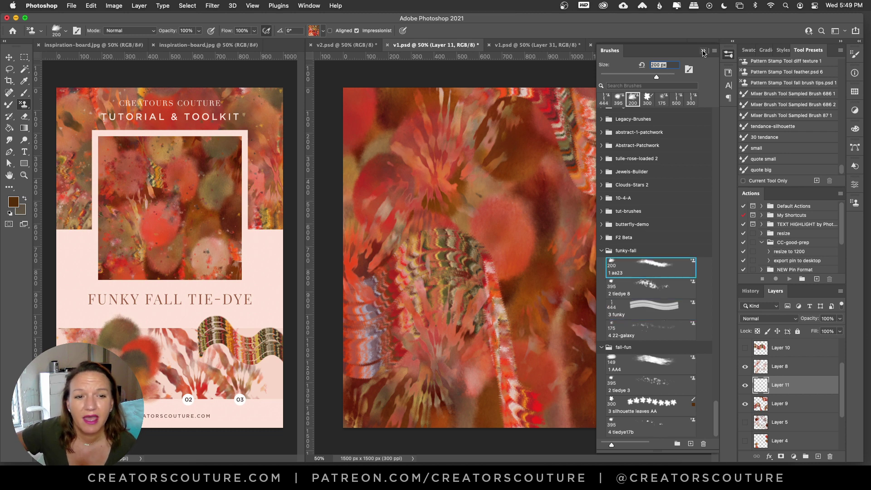
{"action": "left_click", "coordinate": [727, 55]}
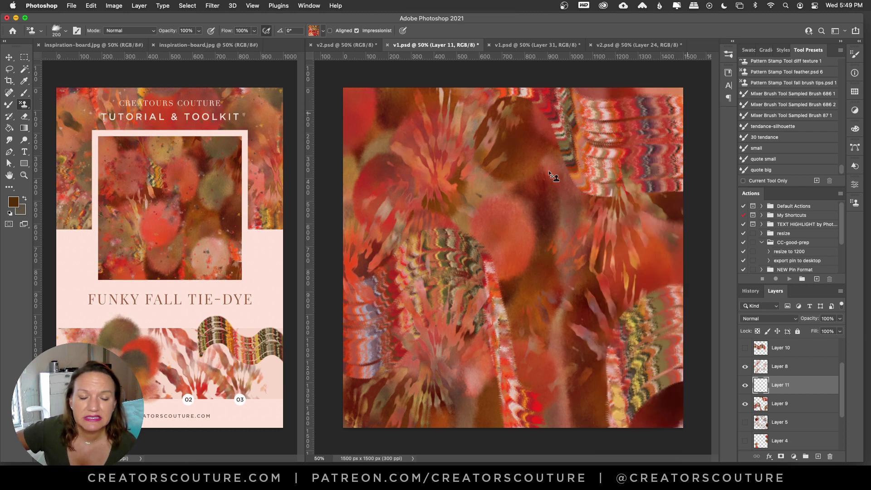
{"action": "left_click", "coordinate": [558, 136]}
{"action": "left_click", "coordinate": [585, 110]}
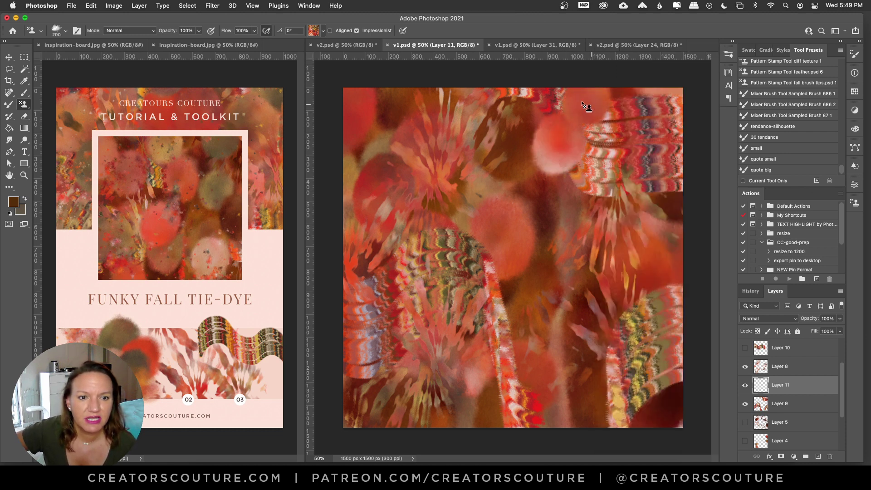
{"action": "left_click", "coordinate": [548, 115]}
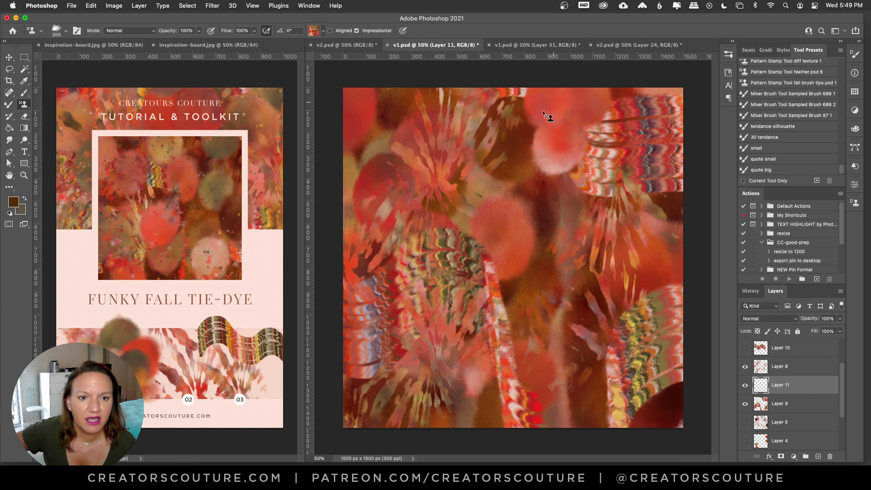
Step: Soften the yellow pattern at the lower-right corner with several stamped blobs
{"action": "left_click", "coordinate": [646, 351]}
{"action": "left_click", "coordinate": [641, 395]}
{"action": "left_click", "coordinate": [667, 368]}
{"action": "left_click", "coordinate": [676, 417]}
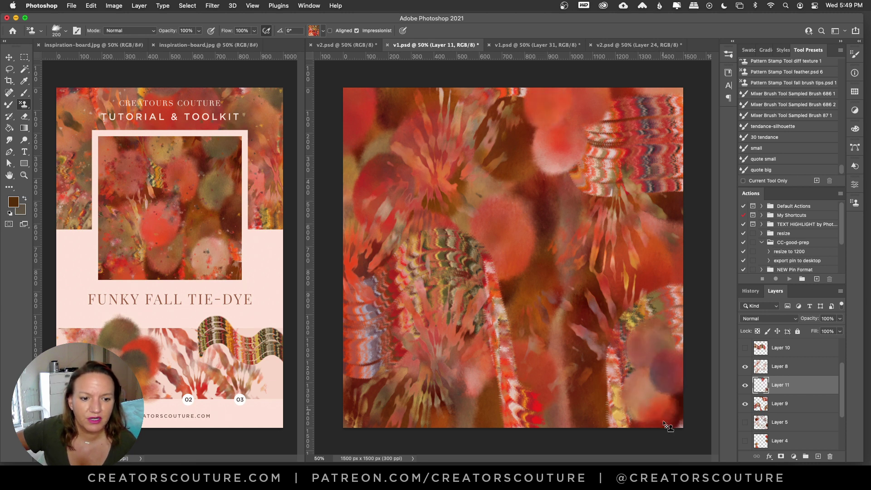
{"action": "left_click", "coordinate": [657, 408]}
{"action": "left_click", "coordinate": [662, 399]}
Step: Dab coral and olive-green blobs over the left and centre, and fill a gap near the right edge
{"action": "left_click", "coordinate": [399, 279]}
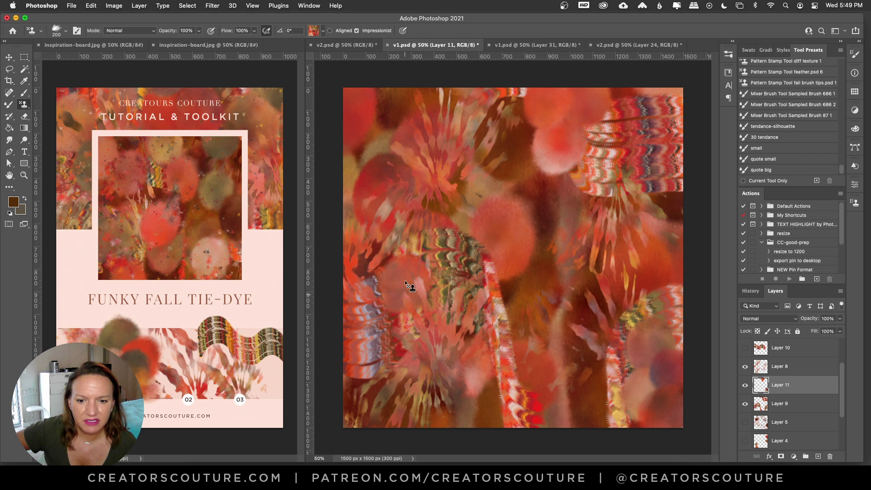
{"action": "left_click", "coordinate": [365, 304]}
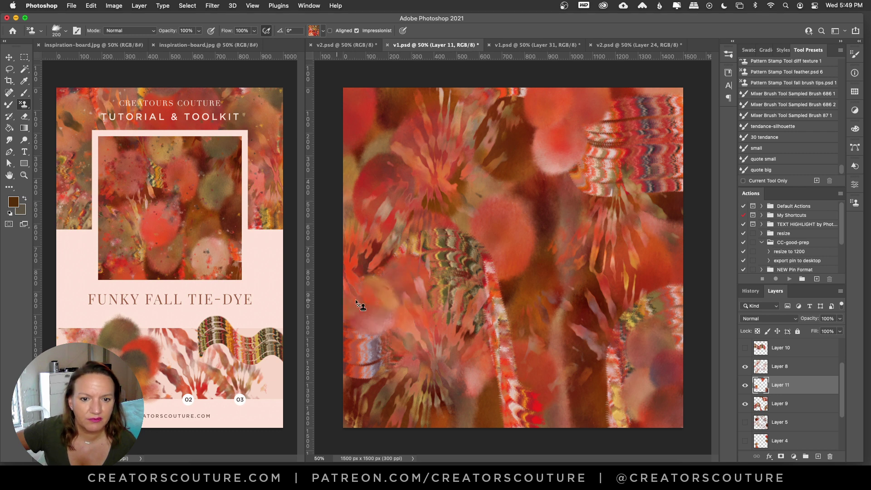
{"action": "left_click", "coordinate": [479, 266]}
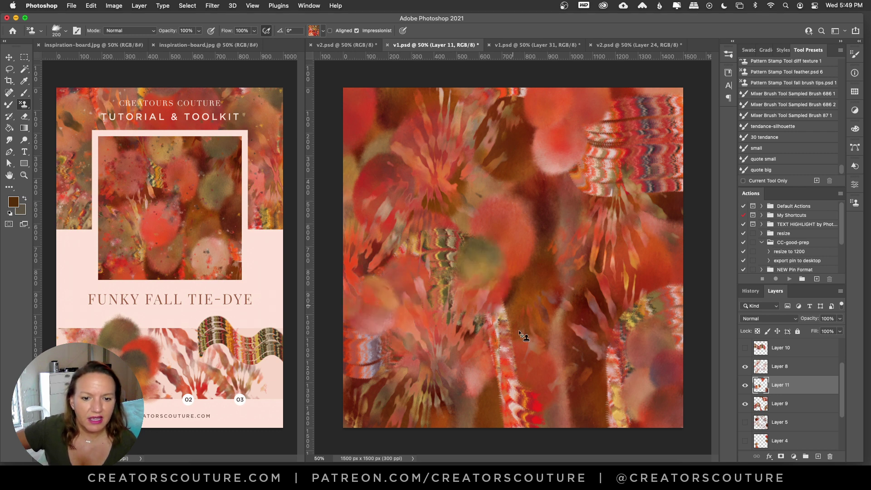
{"action": "left_click", "coordinate": [505, 322]}
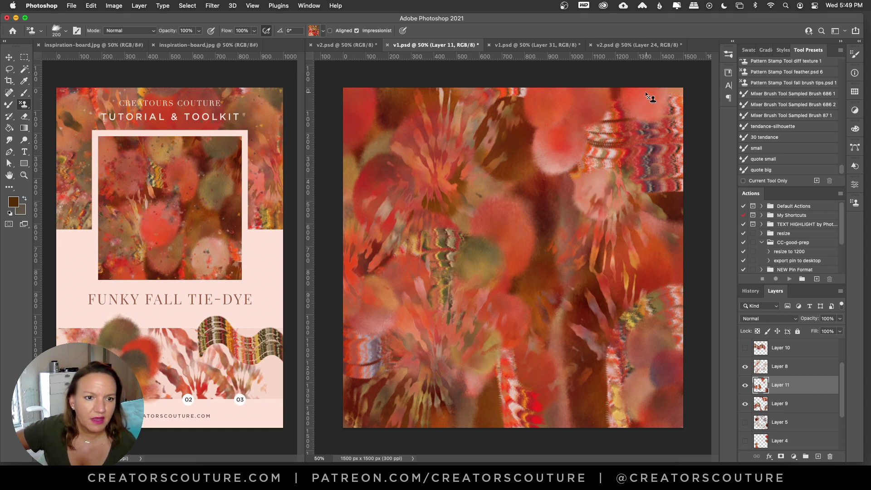
{"action": "left_click", "coordinate": [670, 194]}
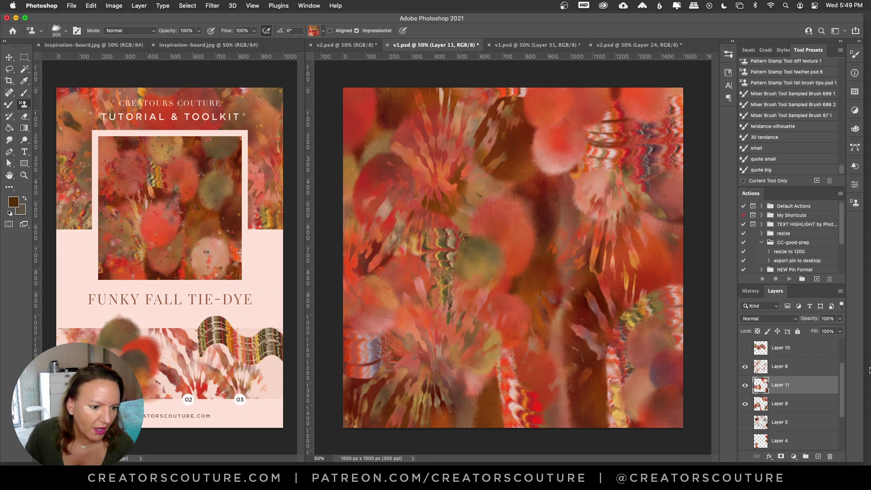
{"action": "scroll", "coordinate": [847, 385], "scroll_direction": "up", "scroll_amount": 2}
Step: Select Layer 6 and create new Layer 12 above it
{"action": "left_click", "coordinate": [802, 353]}
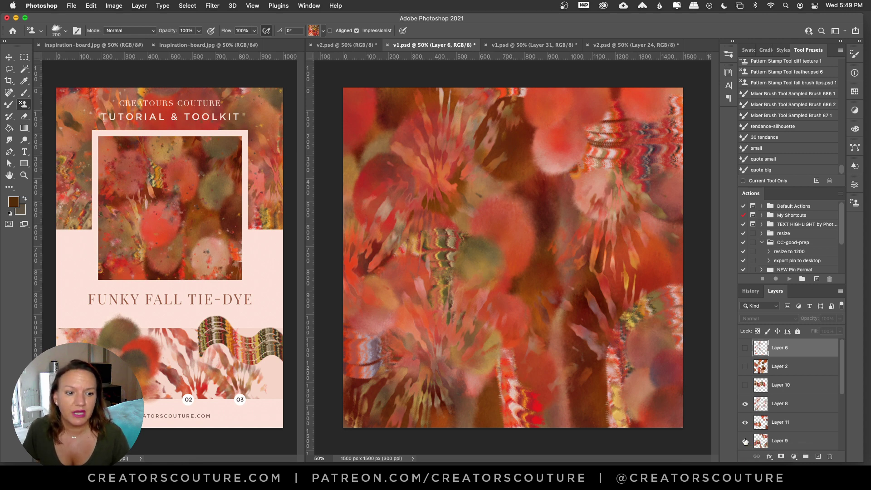
{"action": "left_click", "coordinate": [817, 456]}
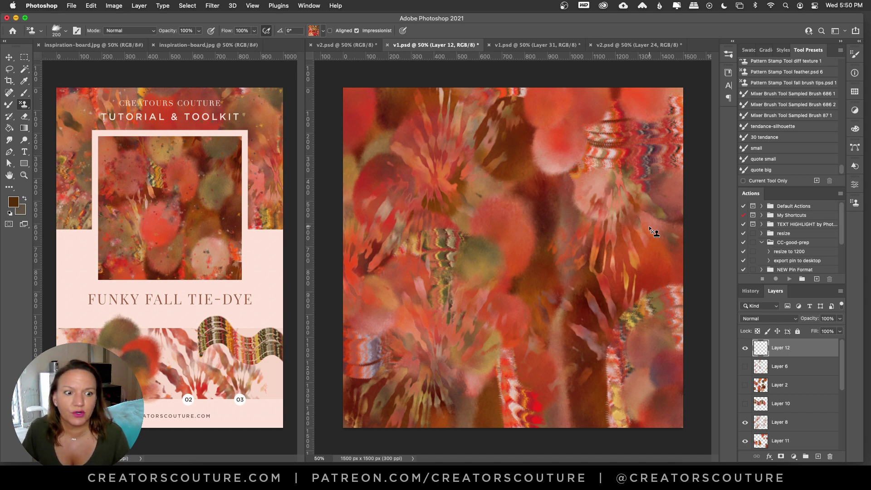
Step: Choose the 4 22-galaxy brush at 175 px and stamp speckled texture into the upper left
{"action": "left_click", "coordinate": [728, 54]}
{"action": "left_click", "coordinate": [637, 338]}
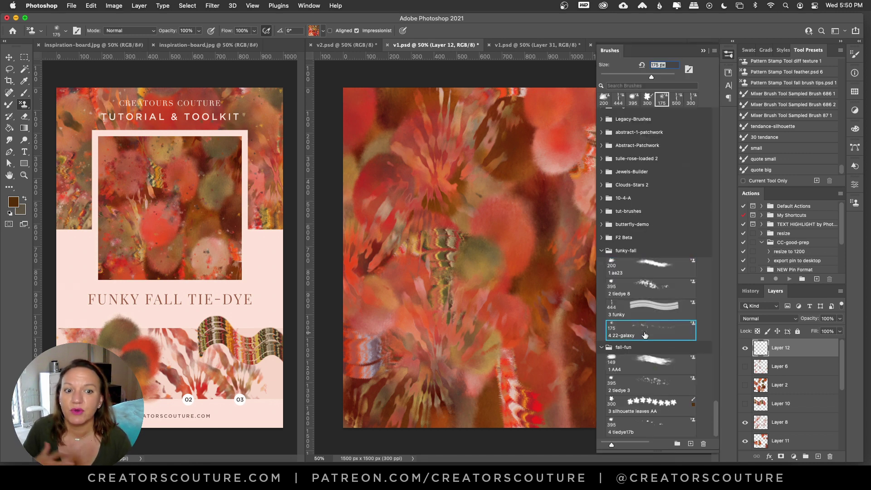
{"action": "left_click", "coordinate": [727, 58]}
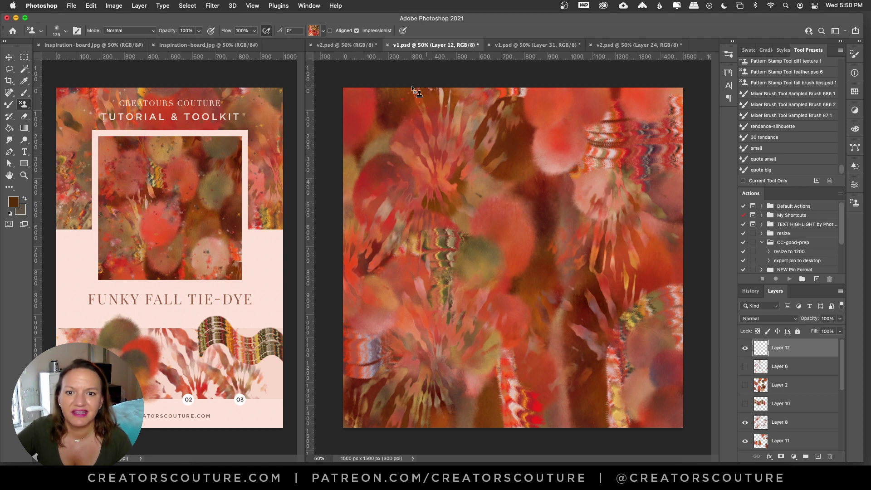
{"action": "left_click_drag", "start_coordinate": [383, 95], "coordinate": [367, 160]}
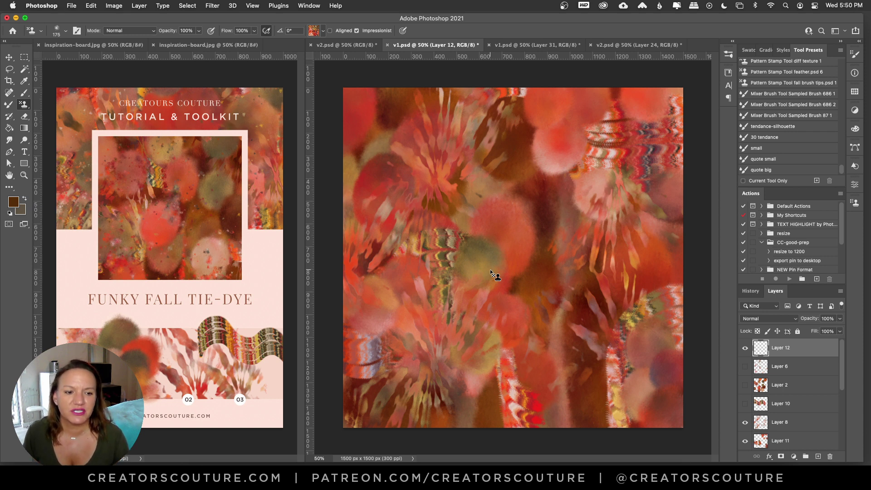
Step: Stamp more speckled strokes down the top-left edge and centre, then show the Fall Tie-Dye Fun board
{"action": "left_click", "coordinate": [728, 55]}
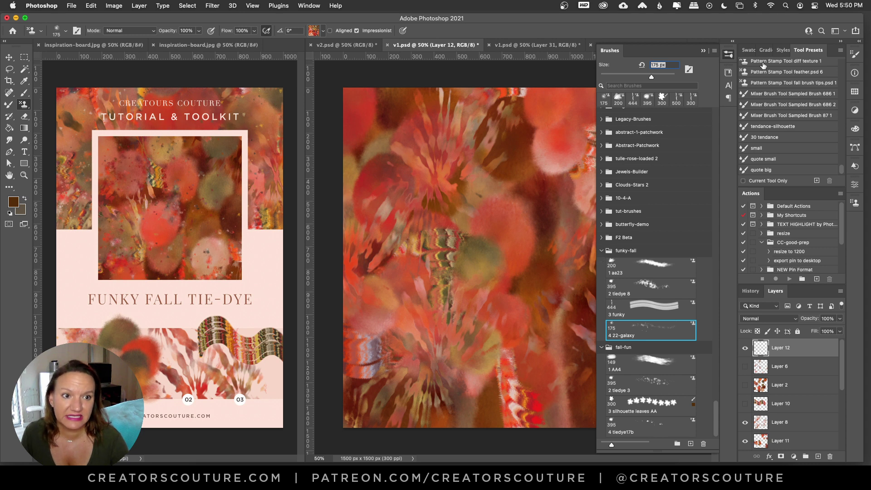
{"action": "left_click", "coordinate": [729, 55]}
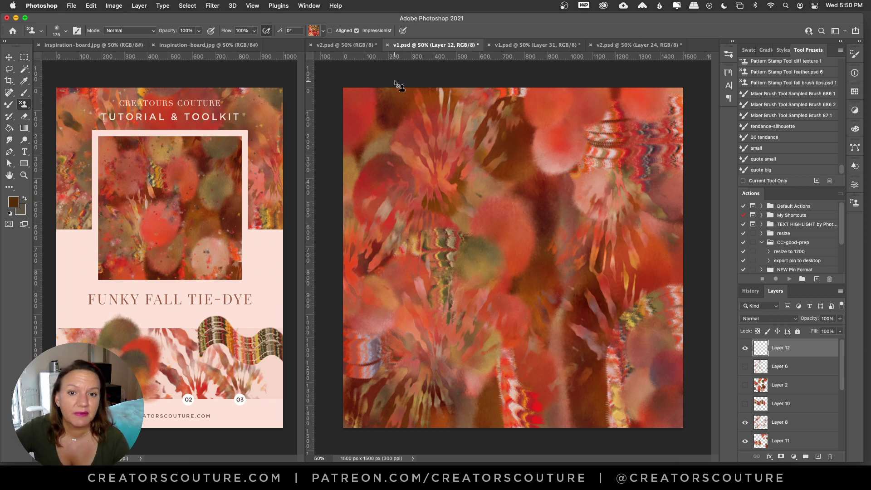
{"action": "left_click_drag", "start_coordinate": [398, 84], "coordinate": [379, 178]}
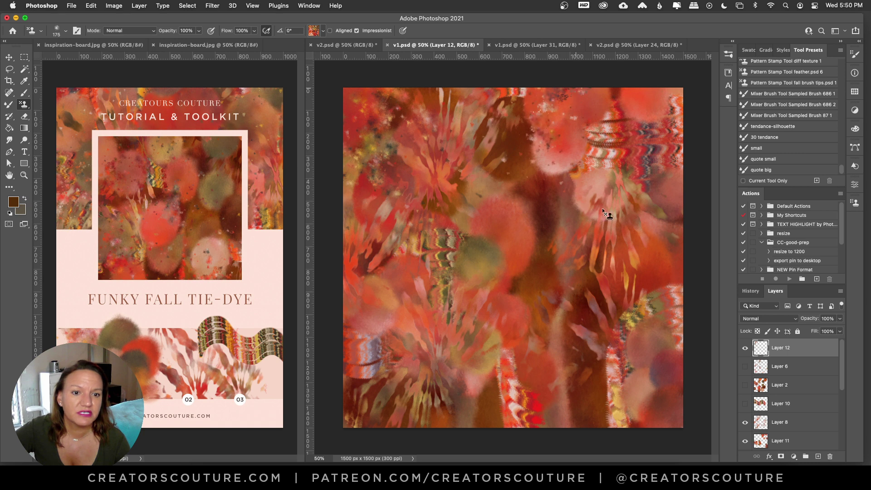
{"action": "left_click_drag", "start_coordinate": [522, 268], "coordinate": [488, 317]}
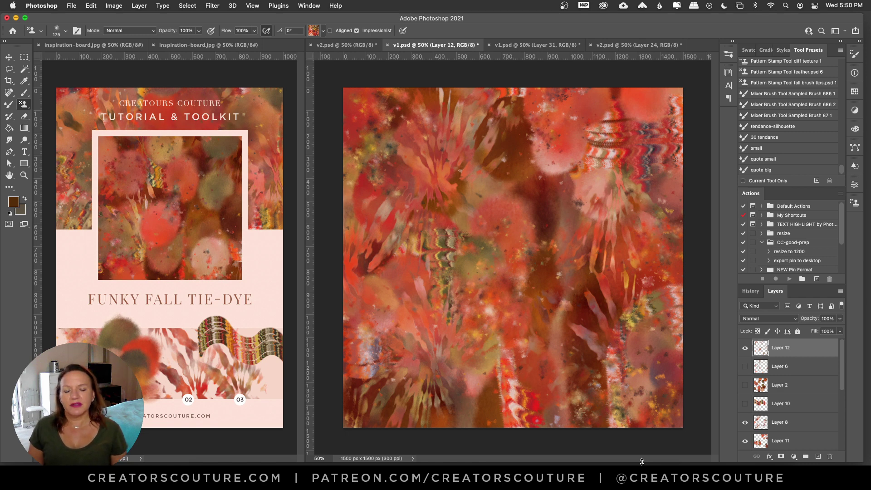
{"action": "left_click", "coordinate": [198, 45]}
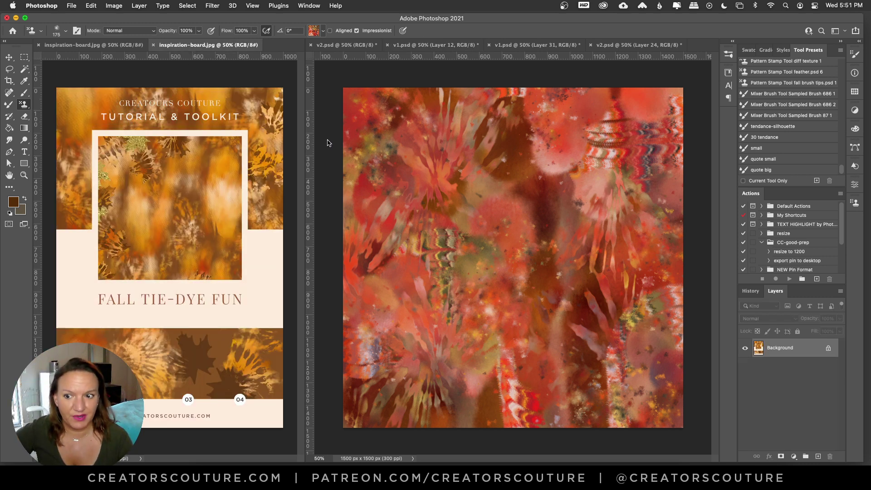
Step: In v1.psd, hide Layers 29, 24, 30 and 12, leaving Layer 11's orange strokes over the brown base
{"action": "left_click", "coordinate": [544, 46]}
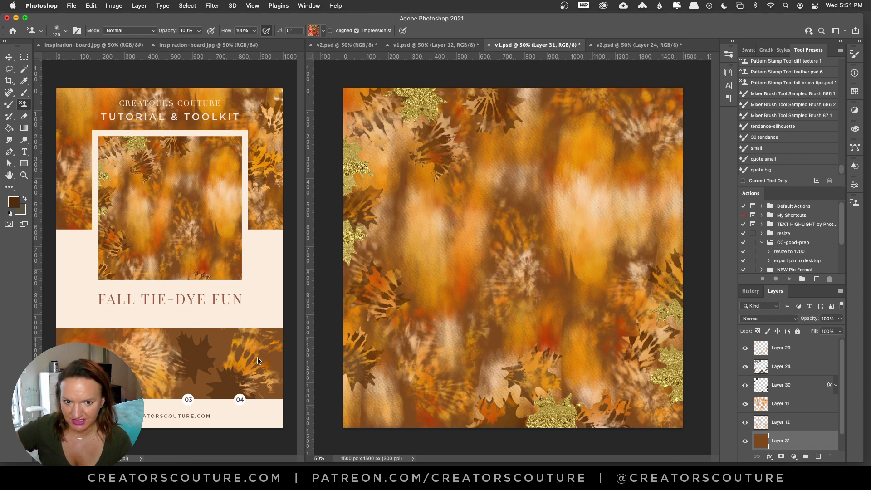
{"action": "left_click", "coordinate": [745, 348]}
{"action": "left_click", "coordinate": [745, 366]}
{"action": "left_click", "coordinate": [745, 385]}
{"action": "left_click", "coordinate": [745, 404]}
{"action": "left_click", "coordinate": [745, 421]}
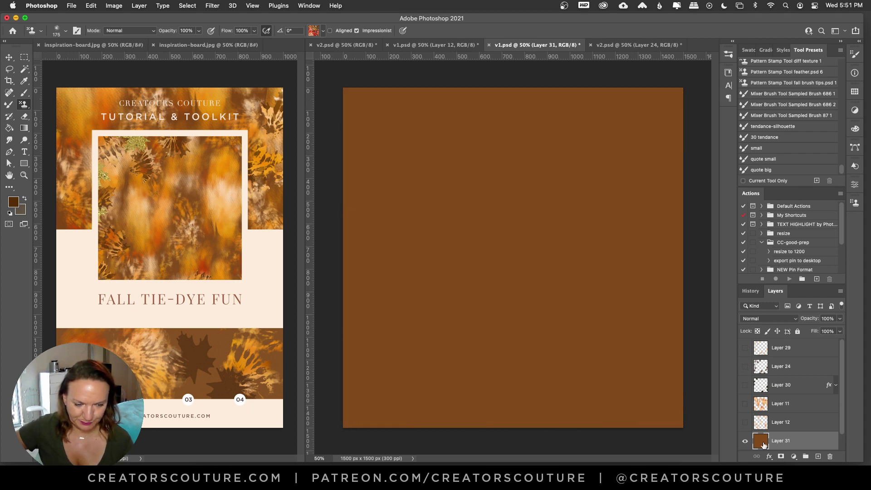
{"action": "left_click_drag", "start_coordinate": [840, 407], "coordinate": [839, 447]}
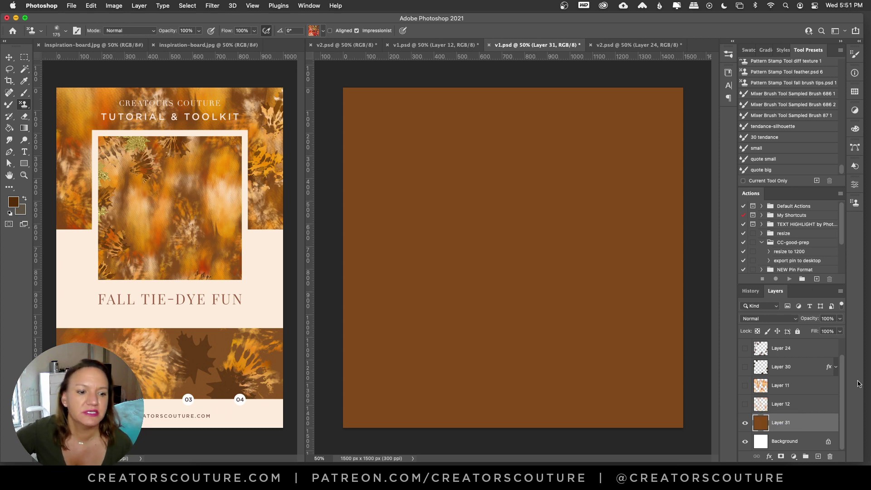
{"action": "left_click", "coordinate": [745, 385]}
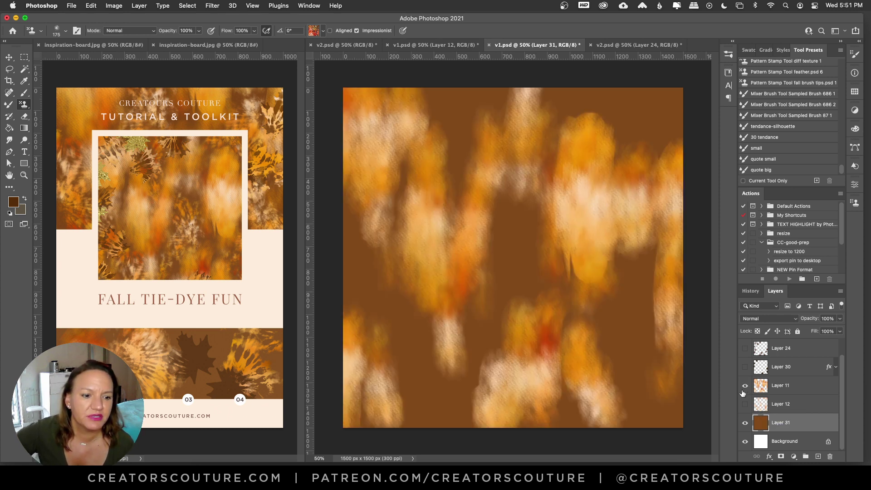
Step: Add a new layer and set the Pattern Stamp tool to the 1 AA4 brush at 149 px
{"action": "left_click", "coordinate": [793, 397]}
{"action": "key", "text": "shift+alt+super+n"}
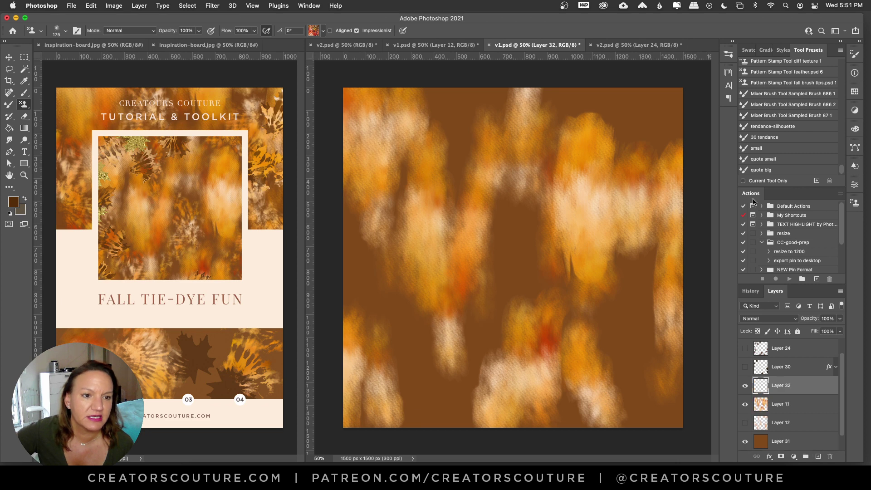
{"action": "left_click", "coordinate": [728, 55]}
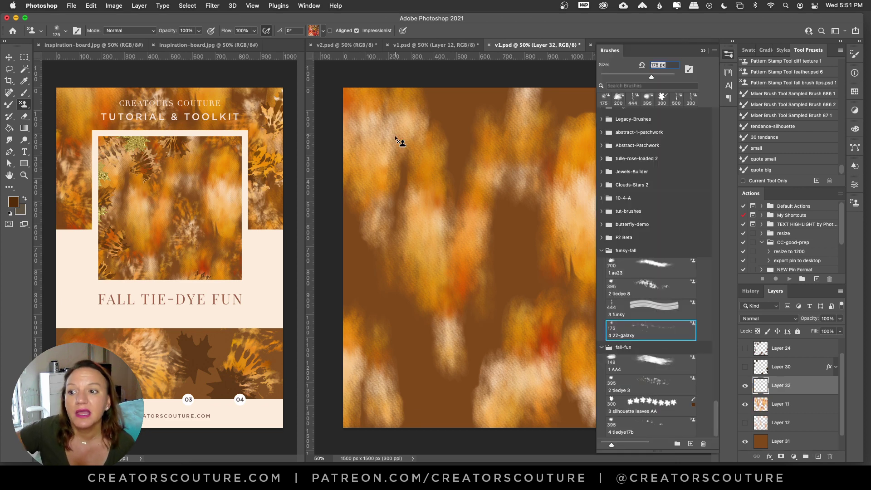
{"action": "right_click", "coordinate": [24, 106]}
{"action": "left_click", "coordinate": [56, 105]}
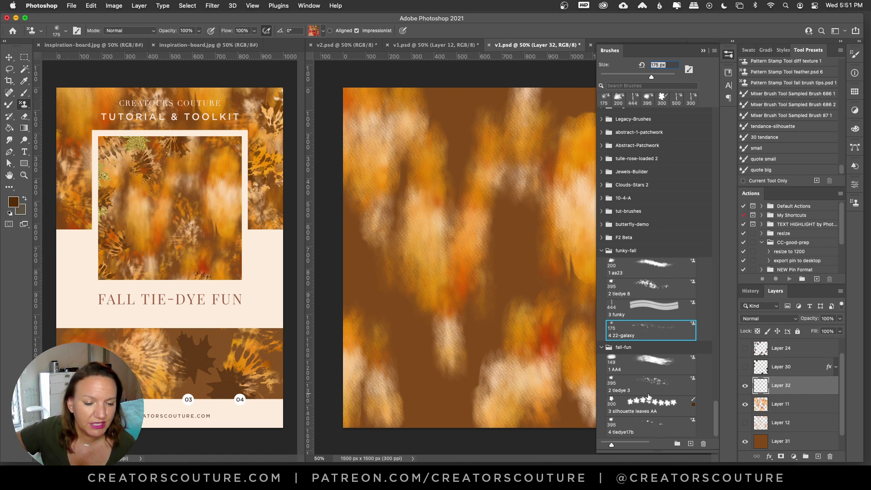
{"action": "left_click", "coordinate": [645, 368]}
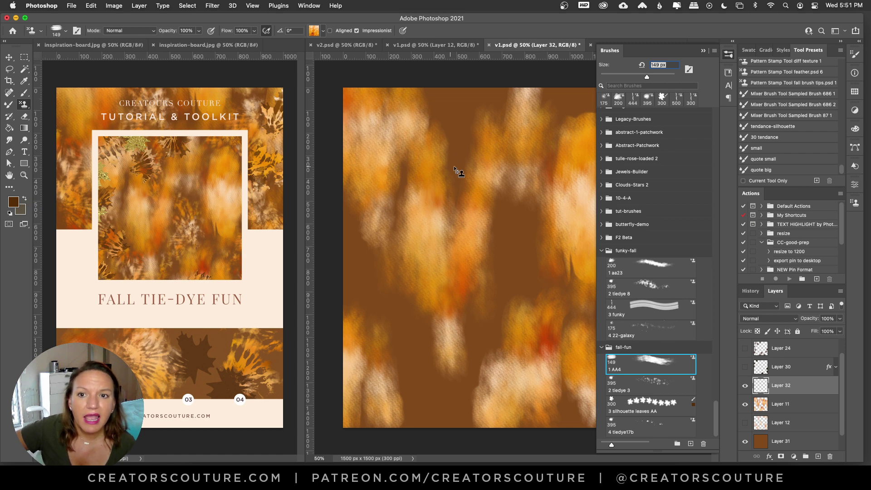
{"action": "left_click", "coordinate": [314, 30]}
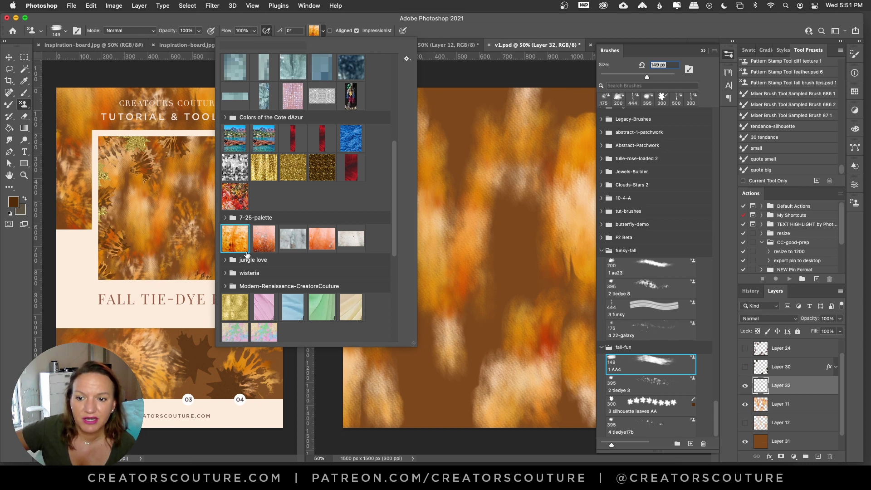
{"action": "left_click", "coordinate": [312, 35]}
{"action": "left_click", "coordinate": [729, 55]}
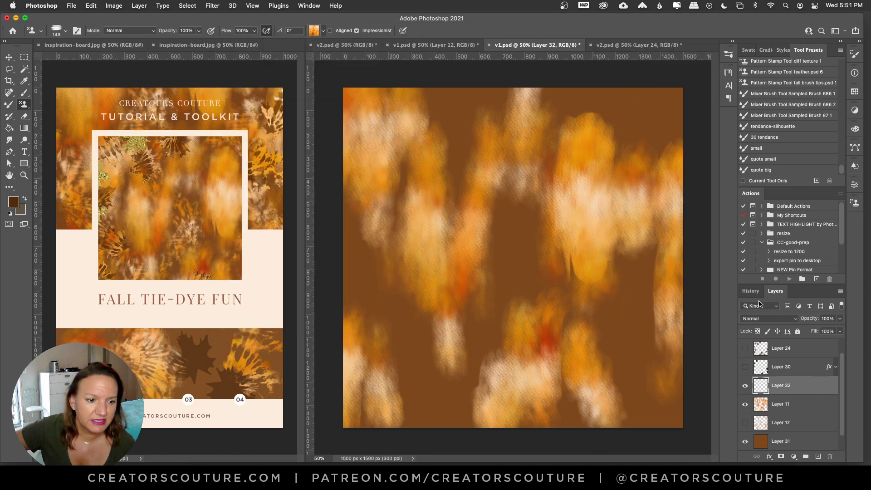
Step: Undo the new layer in History and toggle Layer 11 off
{"action": "left_click", "coordinate": [750, 290]}
{"action": "left_click", "coordinate": [789, 435]}
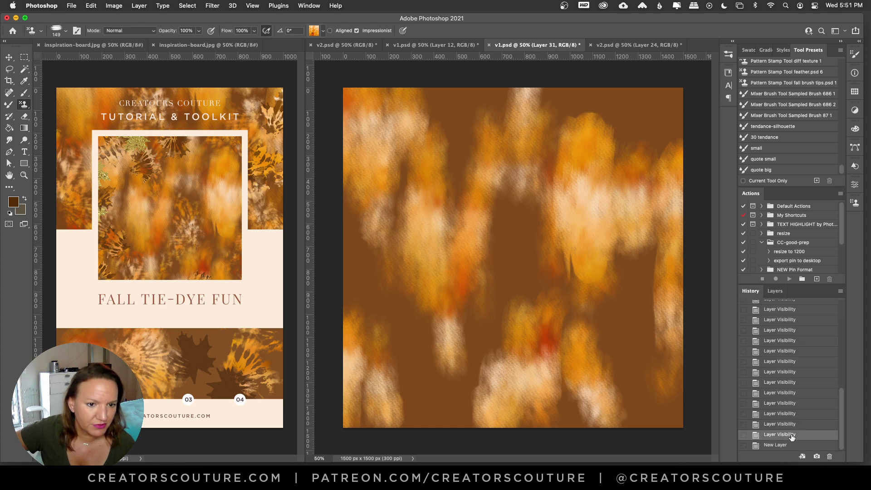
{"action": "left_click", "coordinate": [775, 290]}
{"action": "left_click", "coordinate": [745, 385]}
Step: Add Layer 32 above Layer 11, keep Layer 11 hidden, and make Layer 32 active
{"action": "left_click", "coordinate": [785, 386]}
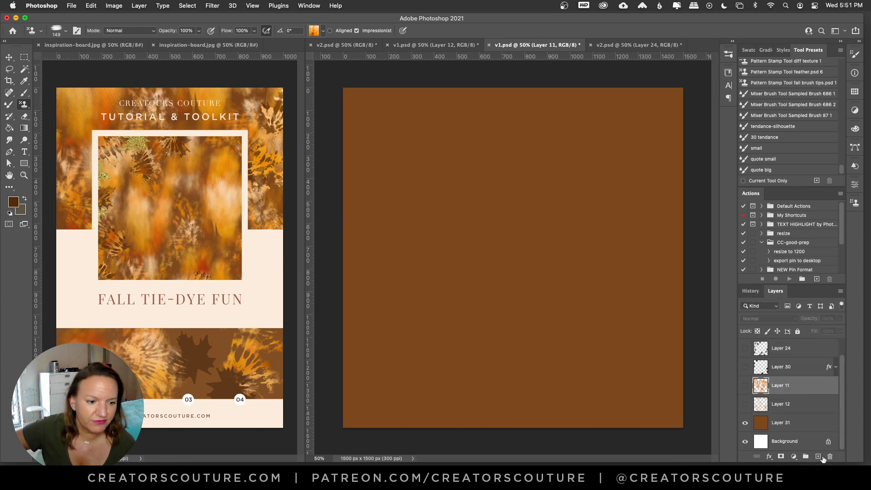
{"action": "left_click", "coordinate": [818, 456]}
{"action": "left_click", "coordinate": [770, 402]}
{"action": "left_click", "coordinate": [745, 404]}
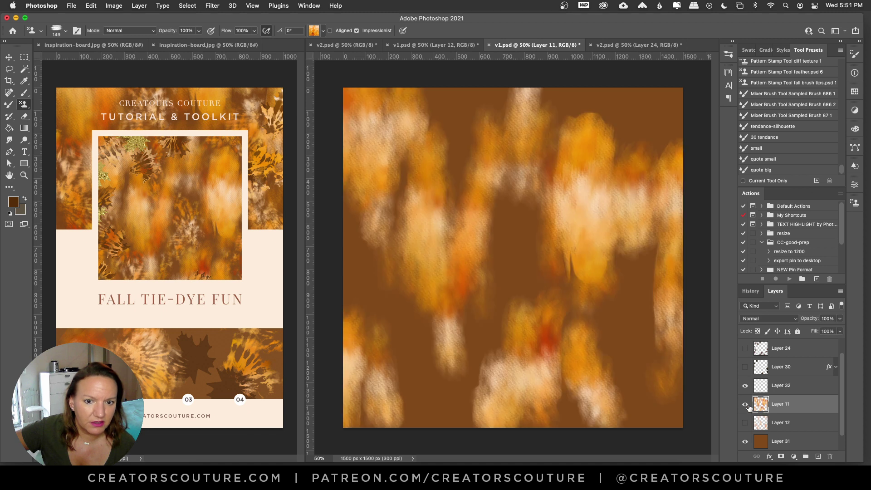
{"action": "left_click", "coordinate": [746, 404]}
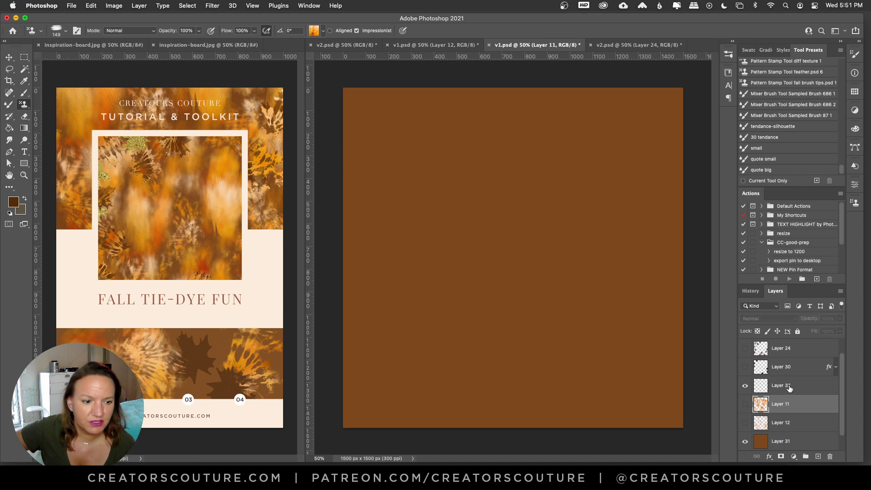
{"action": "left_click", "coordinate": [789, 387]}
Step: Stamp blurred orange vertical and horizontal bands across the left, top, right and lower canvas
{"action": "mouse_move", "coordinate": [360, 148]}
{"action": "left_mouse_down"}
{"action": "mouse_move", "coordinate": [346, 245]}
{"action": "mouse_move", "coordinate": [351, 143]}
{"action": "mouse_move", "coordinate": [358, 231]}
{"action": "mouse_move", "coordinate": [373, 151]}
{"action": "mouse_move", "coordinate": [376, 185]}
{"action": "mouse_move", "coordinate": [384, 83]}
{"action": "mouse_move", "coordinate": [386, 223]}
{"action": "mouse_move", "coordinate": [394, 190]}
{"action": "mouse_move", "coordinate": [402, 315]}
{"action": "mouse_move", "coordinate": [408, 211]}
{"action": "mouse_move", "coordinate": [412, 236]}
{"action": "mouse_move", "coordinate": [431, 185]}
{"action": "mouse_move", "coordinate": [436, 246]}
{"action": "mouse_move", "coordinate": [454, 254]}
{"action": "mouse_move", "coordinate": [475, 100]}
{"action": "mouse_move", "coordinate": [471, 241]}
{"action": "mouse_move", "coordinate": [499, 312]}
{"action": "left_mouse_up"}
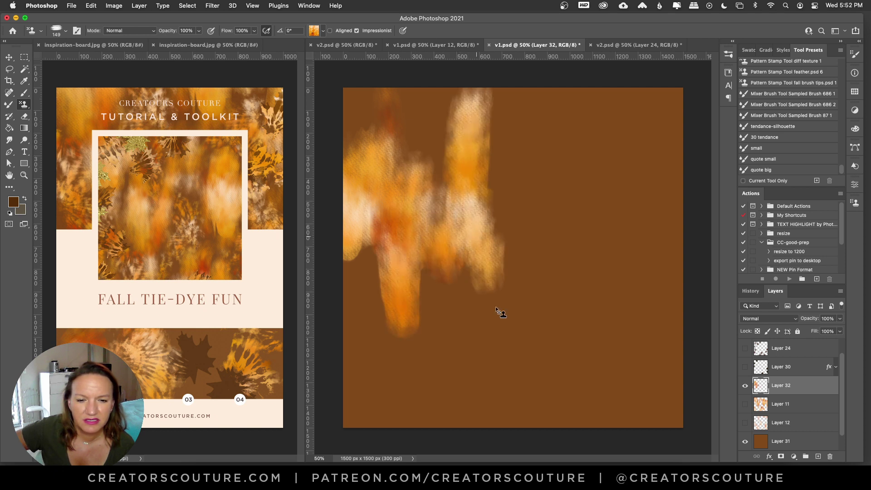
{"action": "mouse_move", "coordinate": [370, 297]}
{"action": "left_mouse_down"}
{"action": "mouse_move", "coordinate": [372, 336]}
{"action": "mouse_move", "coordinate": [350, 397]}
{"action": "mouse_move", "coordinate": [378, 328]}
{"action": "mouse_move", "coordinate": [399, 402]}
{"action": "mouse_move", "coordinate": [443, 332]}
{"action": "mouse_move", "coordinate": [461, 406]}
{"action": "mouse_move", "coordinate": [491, 372]}
{"action": "left_mouse_up"}
{"action": "mouse_move", "coordinate": [548, 91]}
{"action": "left_mouse_down"}
{"action": "mouse_move", "coordinate": [541, 139]}
{"action": "mouse_move", "coordinate": [548, 140]}
{"action": "mouse_move", "coordinate": [553, 187]}
{"action": "mouse_move", "coordinate": [545, 192]}
{"action": "mouse_move", "coordinate": [582, 127]}
{"action": "left_mouse_up"}
{"action": "left_click_drag", "start_coordinate": [635, 136], "coordinate": [628, 276]}
{"action": "mouse_move", "coordinate": [655, 239]}
{"action": "left_mouse_down"}
{"action": "mouse_move", "coordinate": [655, 177]}
{"action": "mouse_move", "coordinate": [658, 254]}
{"action": "left_mouse_up"}
{"action": "mouse_move", "coordinate": [608, 152]}
{"action": "left_mouse_down"}
{"action": "mouse_move", "coordinate": [603, 185]}
{"action": "mouse_move", "coordinate": [611, 97]}
{"action": "left_mouse_up"}
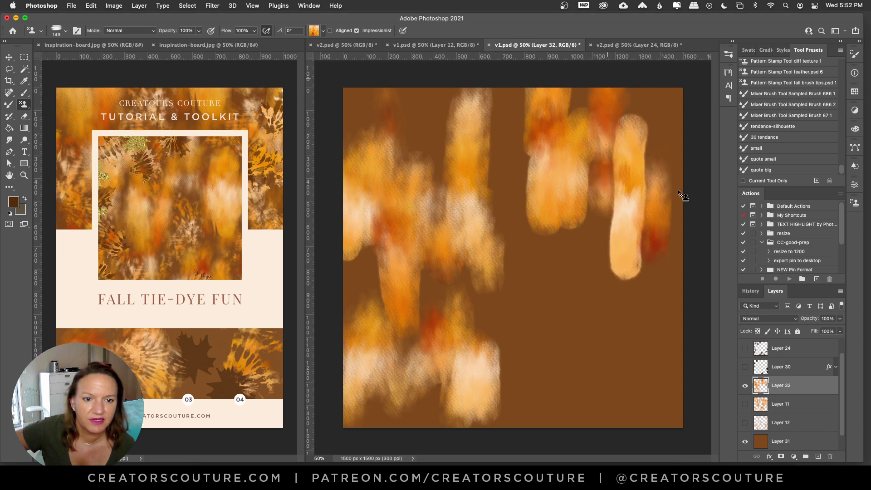
{"action": "left_click_drag", "start_coordinate": [679, 193], "coordinate": [636, 313]}
{"action": "mouse_move", "coordinate": [558, 245]}
{"action": "left_mouse_down"}
{"action": "mouse_move", "coordinate": [543, 310]}
{"action": "mouse_move", "coordinate": [581, 310]}
{"action": "mouse_move", "coordinate": [603, 356]}
{"action": "mouse_move", "coordinate": [626, 346]}
{"action": "mouse_move", "coordinate": [671, 355]}
{"action": "left_mouse_up"}
{"action": "left_click_drag", "start_coordinate": [536, 345], "coordinate": [546, 404]}
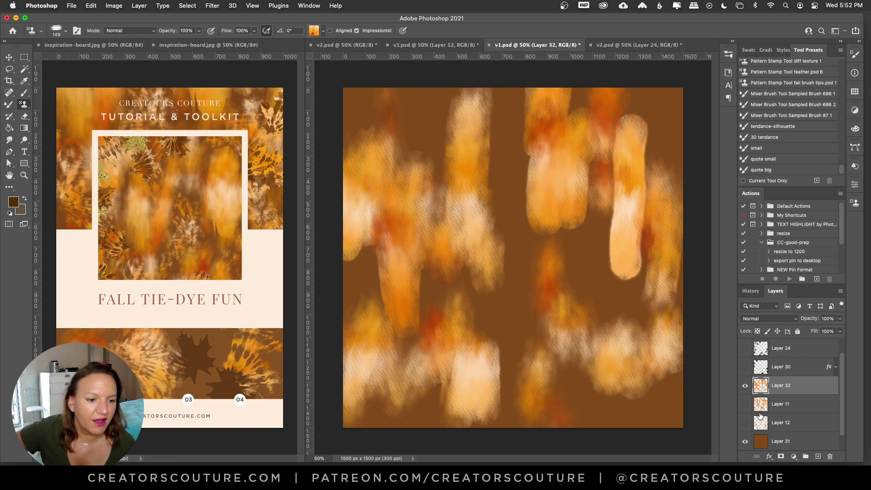
Step: Create Layer 33 and select the '2 tiedye 3' brush at 395 px
{"action": "left_click", "coordinate": [744, 404]}
{"action": "left_click", "coordinate": [745, 404]}
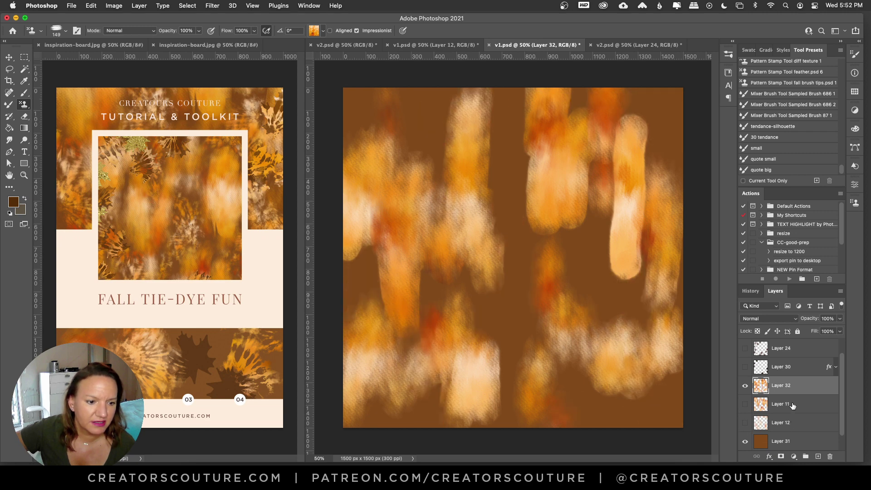
{"action": "left_click", "coordinate": [818, 456], "text": "super"}
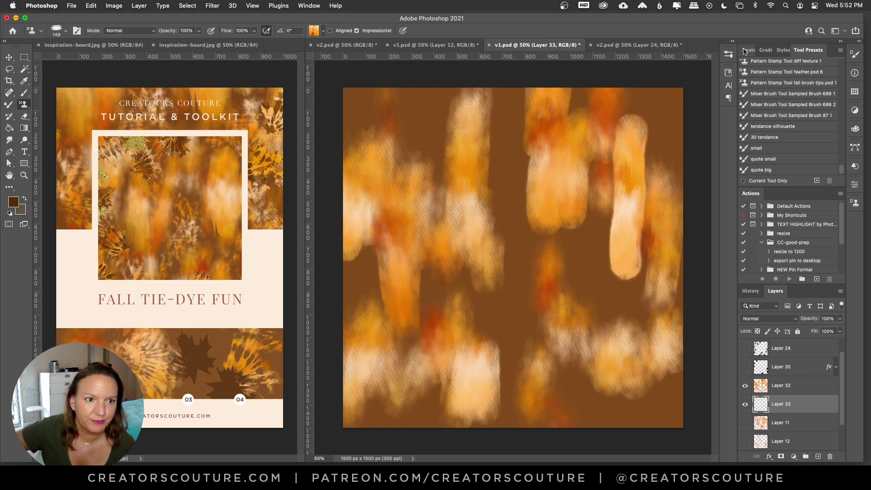
{"action": "left_click", "coordinate": [728, 53]}
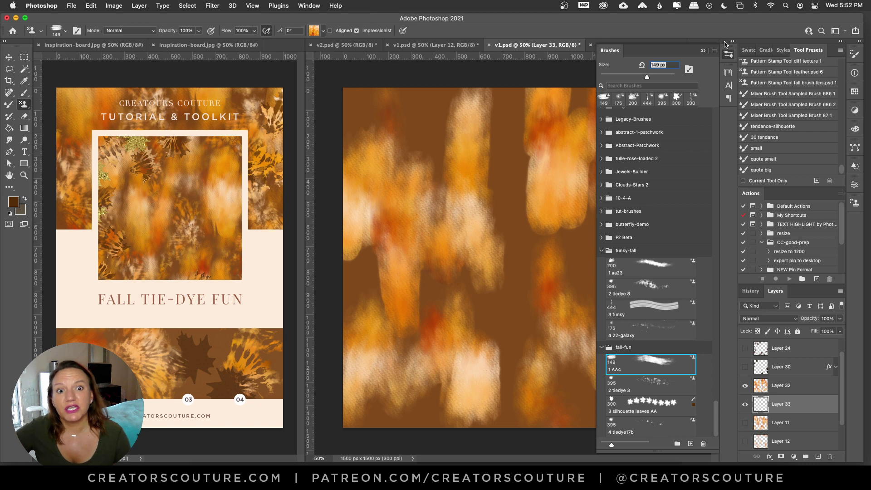
{"action": "left_click", "coordinate": [641, 386]}
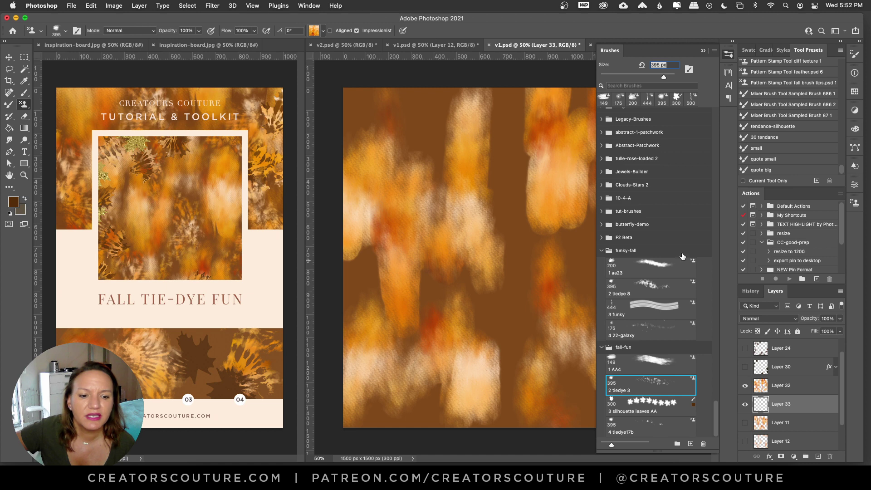
{"action": "left_click", "coordinate": [729, 55]}
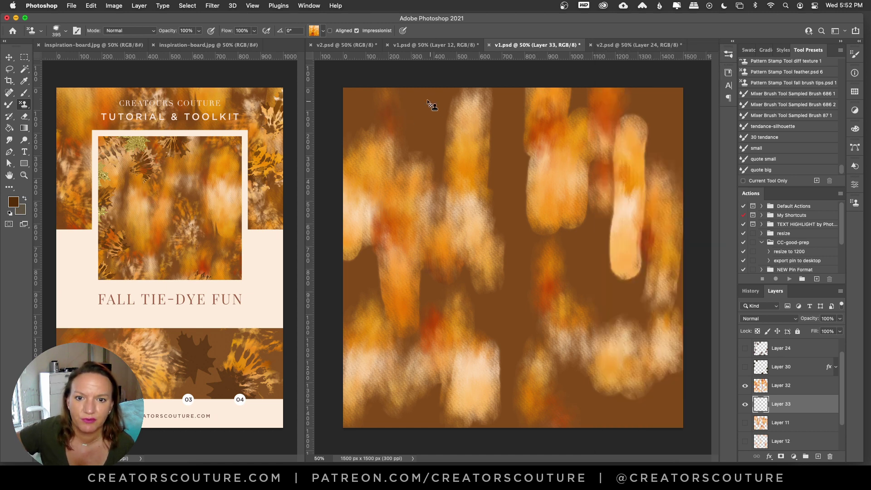
Step: Stamp tie-dye bursts down the centre, lower centre, top-right and bottom, undoing a top-left stroke
{"action": "mouse_move", "coordinate": [432, 105]}
{"action": "left_mouse_down"}
{"action": "mouse_move", "coordinate": [367, 93]}
{"action": "mouse_move", "coordinate": [380, 130]}
{"action": "mouse_move", "coordinate": [442, 122]}
{"action": "mouse_move", "coordinate": [424, 132]}
{"action": "mouse_move", "coordinate": [424, 117]}
{"action": "mouse_move", "coordinate": [428, 126]}
{"action": "mouse_move", "coordinate": [390, 97]}
{"action": "mouse_move", "coordinate": [368, 119]}
{"action": "left_mouse_up"}
{"action": "key", "text": "super+z"}
{"action": "mouse_move", "coordinate": [511, 94]}
{"action": "left_mouse_down"}
{"action": "mouse_move", "coordinate": [501, 108]}
{"action": "mouse_move", "coordinate": [511, 238]}
{"action": "left_mouse_up"}
{"action": "mouse_move", "coordinate": [510, 300]}
{"action": "left_mouse_down"}
{"action": "mouse_move", "coordinate": [466, 292]}
{"action": "mouse_move", "coordinate": [436, 303]}
{"action": "mouse_move", "coordinate": [347, 286]}
{"action": "mouse_move", "coordinate": [593, 262]}
{"action": "mouse_move", "coordinate": [635, 308]}
{"action": "left_mouse_up"}
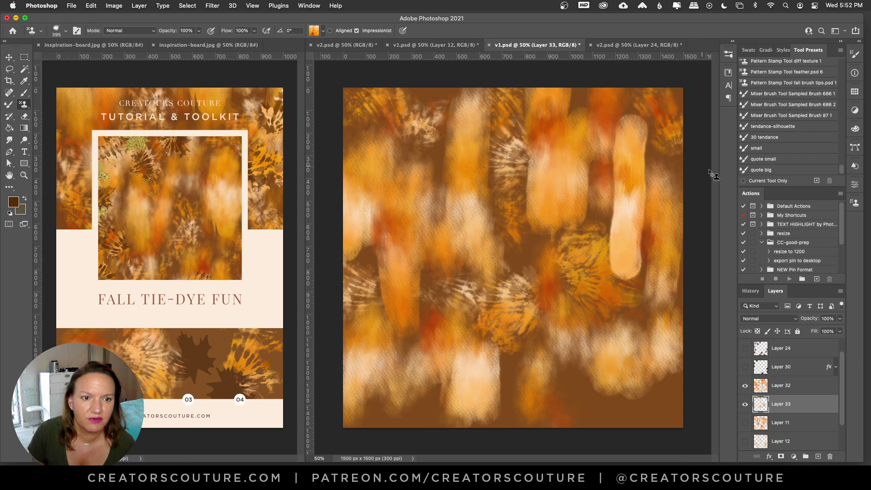
{"action": "left_click_drag", "start_coordinate": [657, 93], "coordinate": [663, 152]}
{"action": "mouse_move", "coordinate": [562, 432]}
{"action": "left_mouse_down"}
{"action": "mouse_move", "coordinate": [559, 401]}
{"action": "mouse_move", "coordinate": [667, 402]}
{"action": "left_mouse_up"}
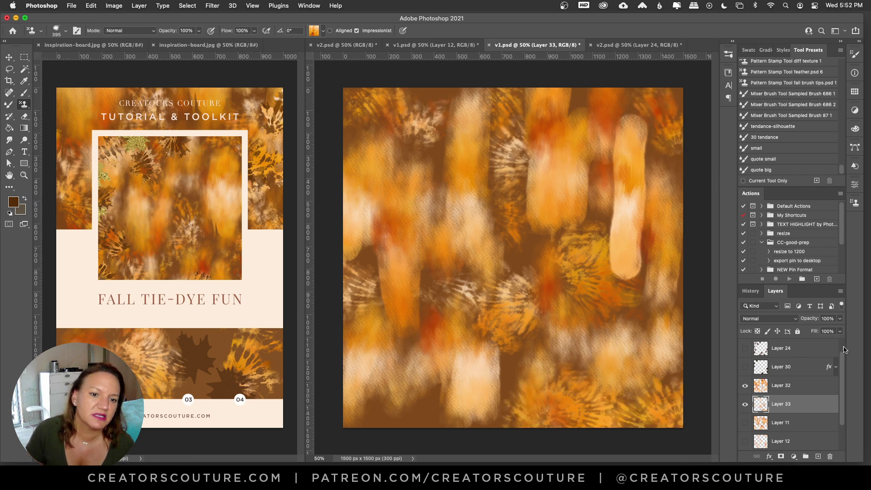
Step: Toggle Layers 32 and 33 off and back on to compare them
{"action": "left_click", "coordinate": [745, 386]}
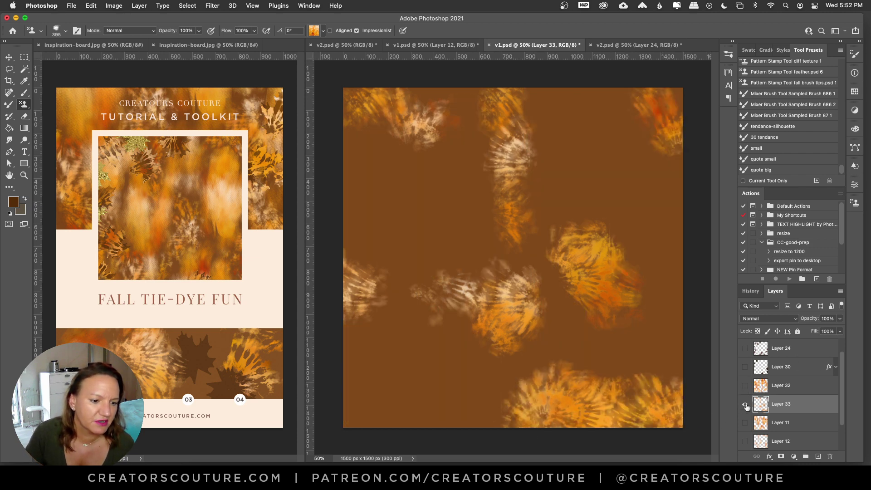
{"action": "left_click", "coordinate": [744, 405]}
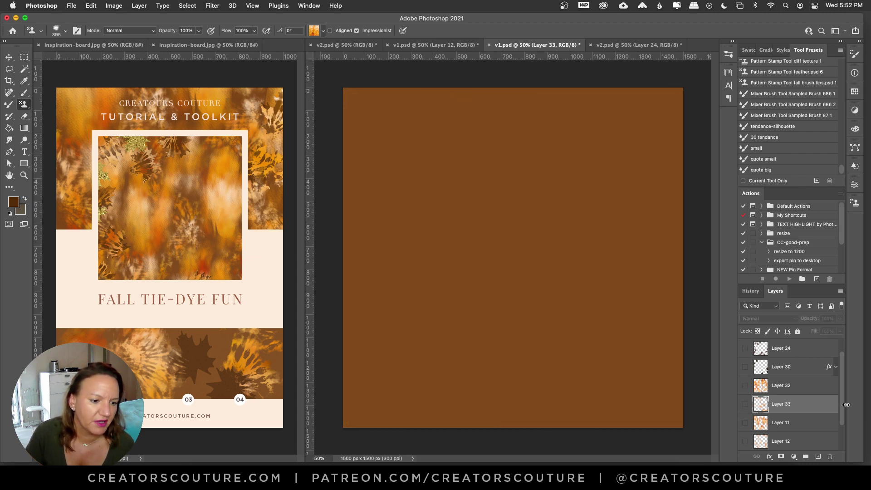
{"action": "left_click", "coordinate": [745, 404]}
{"action": "left_click", "coordinate": [744, 385]}
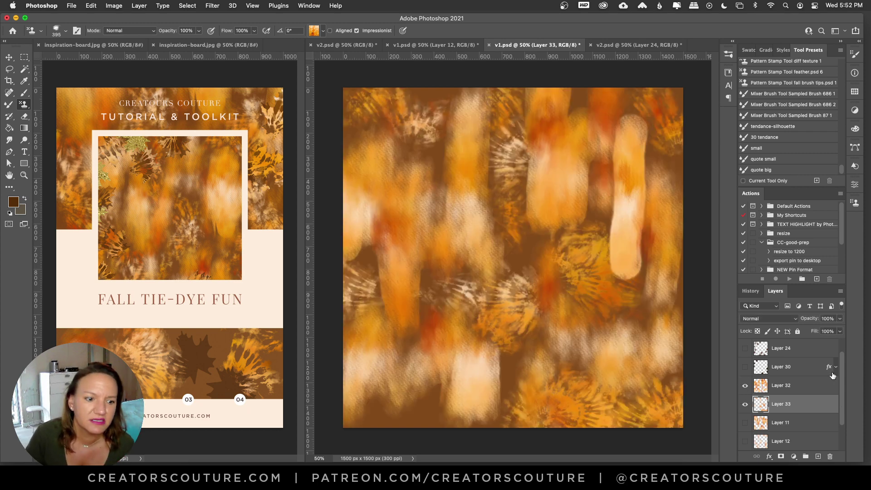
Step: Hide Layers 32 and 33 and show Layers 11 and 12 instead
{"action": "left_click", "coordinate": [744, 386]}
{"action": "left_click", "coordinate": [745, 404]}
{"action": "scroll", "coordinate": [841, 411], "scroll_direction": "down", "scroll_amount": 1}
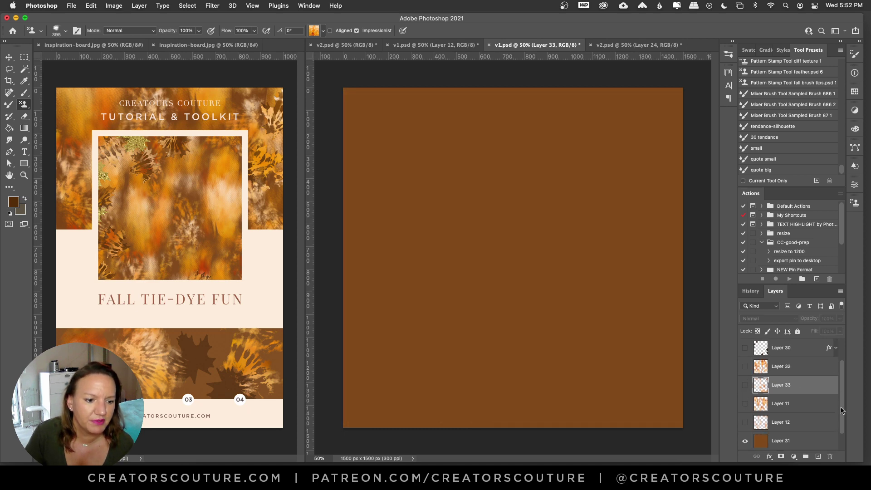
{"action": "left_click", "coordinate": [744, 404]}
{"action": "left_click", "coordinate": [744, 422]}
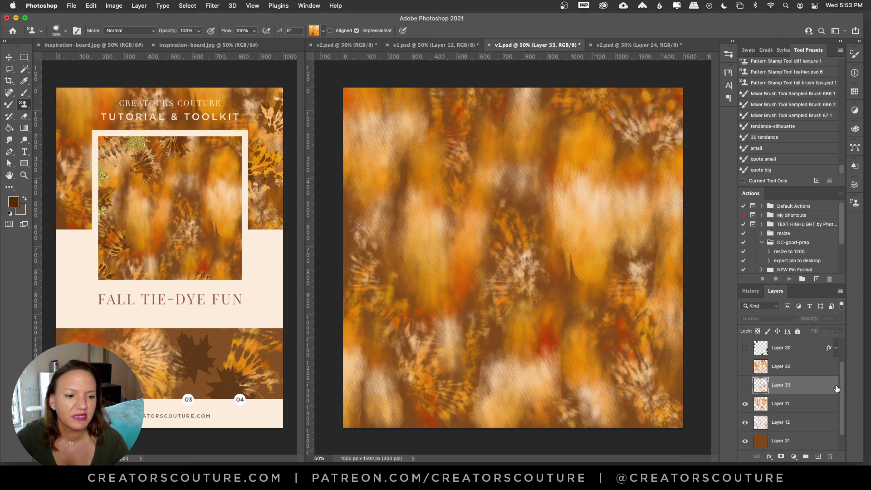
{"action": "scroll", "coordinate": [837, 386], "scroll_direction": "up", "scroll_amount": 2}
Step: Add a new layer above Layer 24 and choose the 3 silhouette leaves AA brush
{"action": "left_click", "coordinate": [799, 371]}
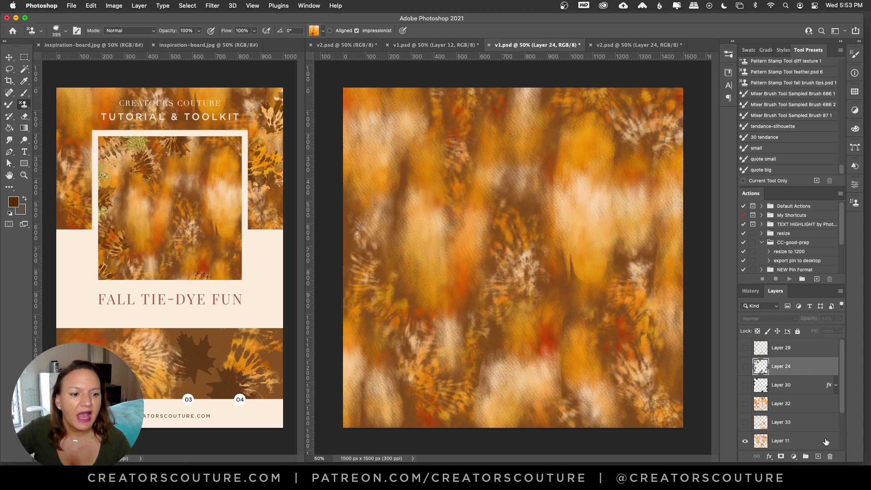
{"action": "left_click", "coordinate": [817, 456]}
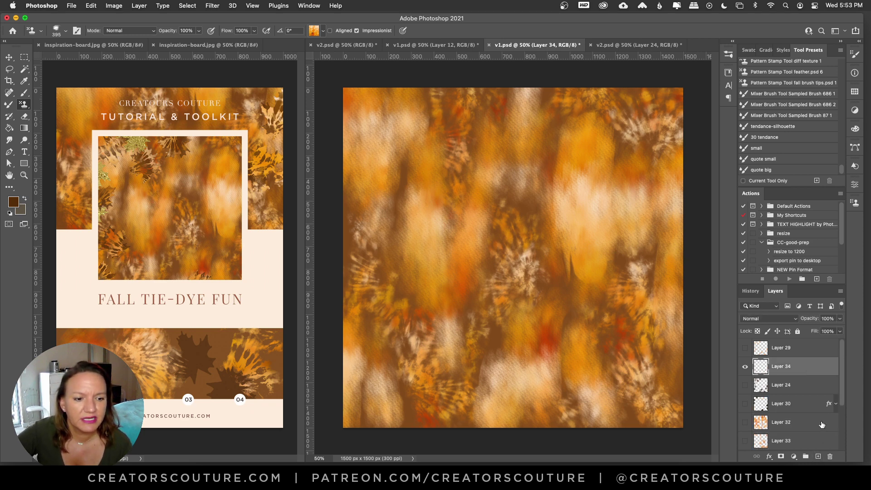
{"action": "left_click", "coordinate": [728, 55]}
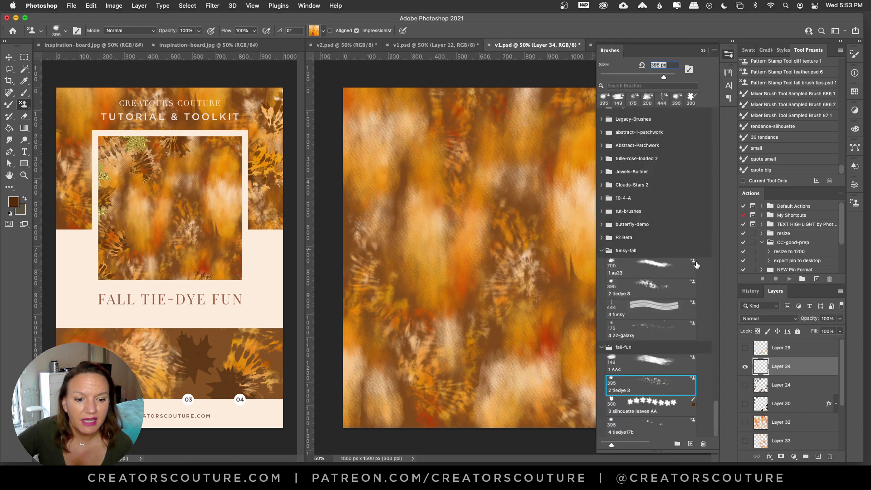
{"action": "left_click", "coordinate": [641, 411]}
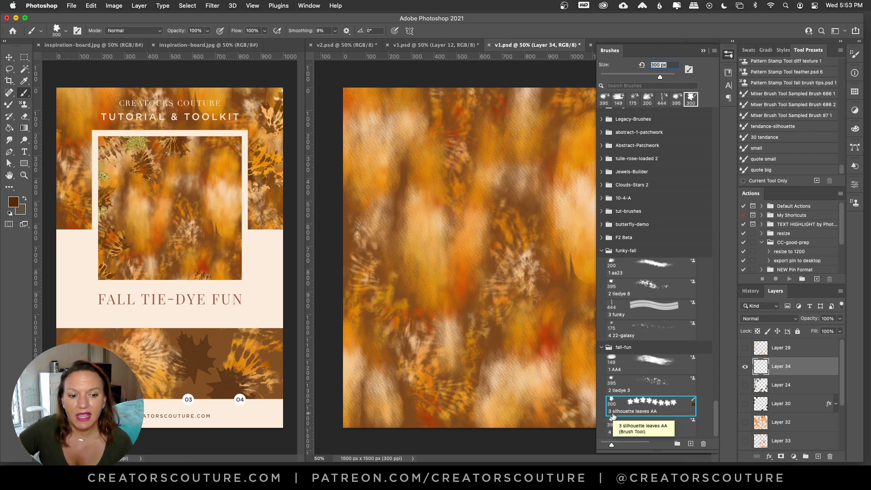
{"action": "left_click", "coordinate": [727, 53]}
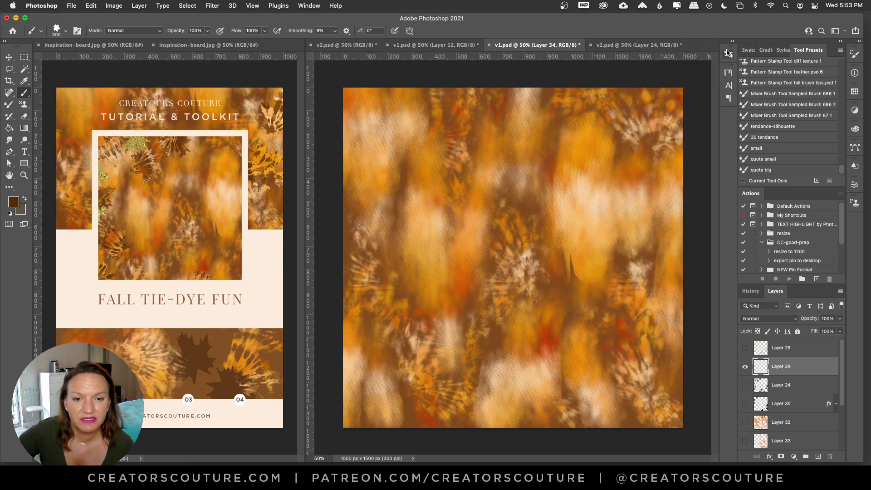
{"action": "left_click", "coordinate": [745, 385]}
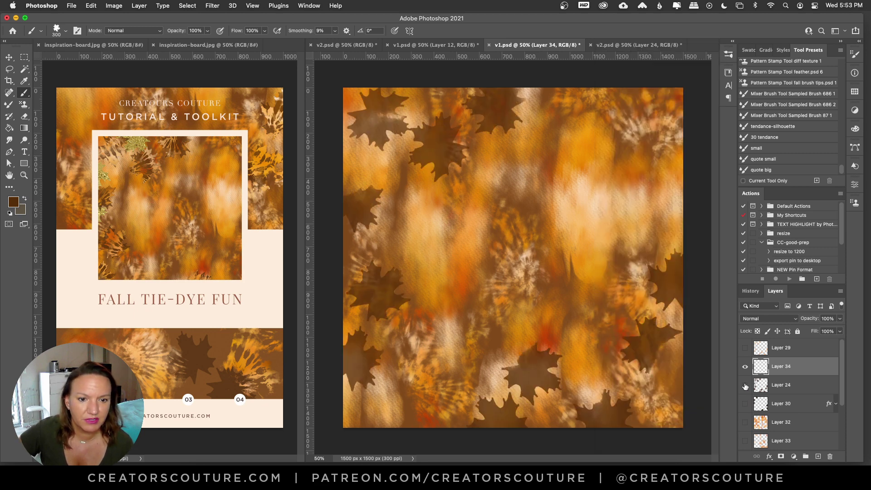
{"action": "left_click", "coordinate": [745, 384]}
Step: Stamp ten dark maple leaves along the top, left, right and bottom edges
{"action": "left_click", "coordinate": [491, 94]}
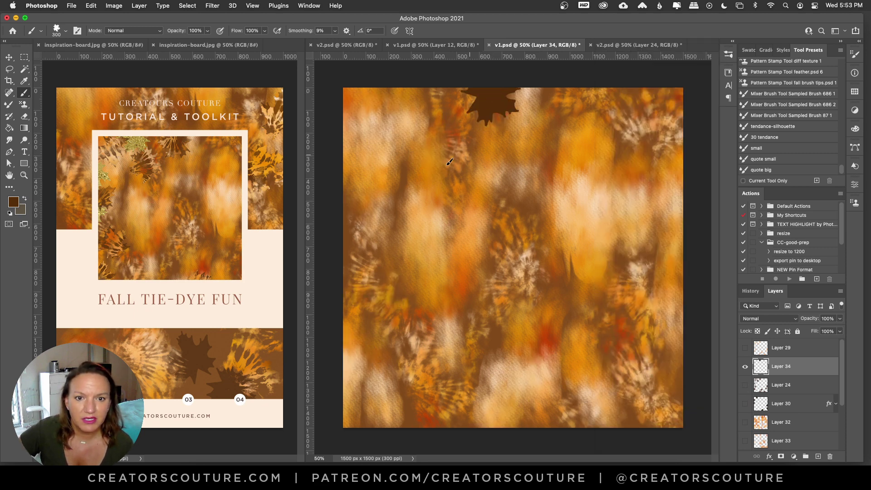
{"action": "left_click", "coordinate": [470, 152]}
{"action": "left_click", "coordinate": [405, 117]}
{"action": "left_click", "coordinate": [359, 169]}
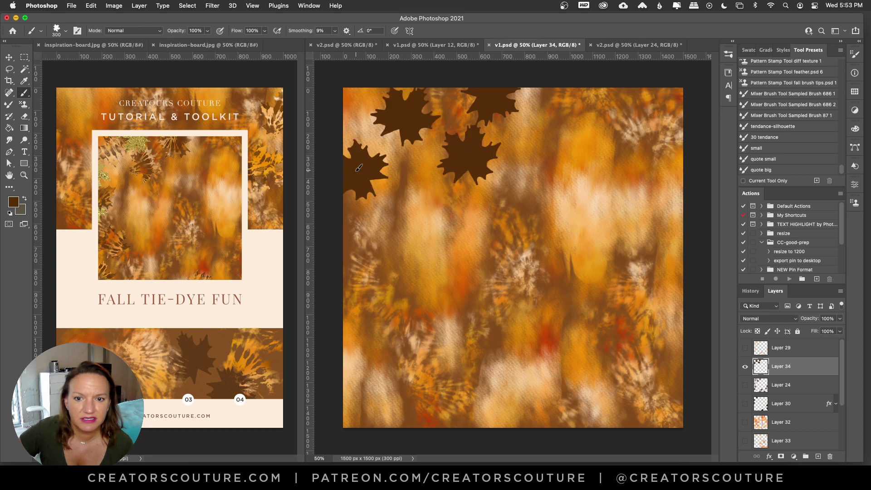
{"action": "left_click", "coordinate": [391, 239]}
{"action": "left_click", "coordinate": [344, 279]}
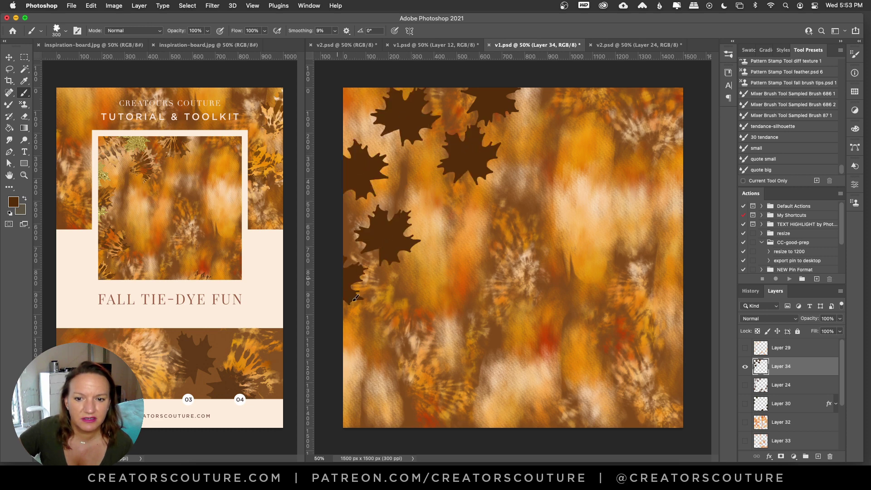
{"action": "left_click", "coordinate": [671, 271]}
{"action": "left_click", "coordinate": [612, 304]}
{"action": "left_click", "coordinate": [653, 373]}
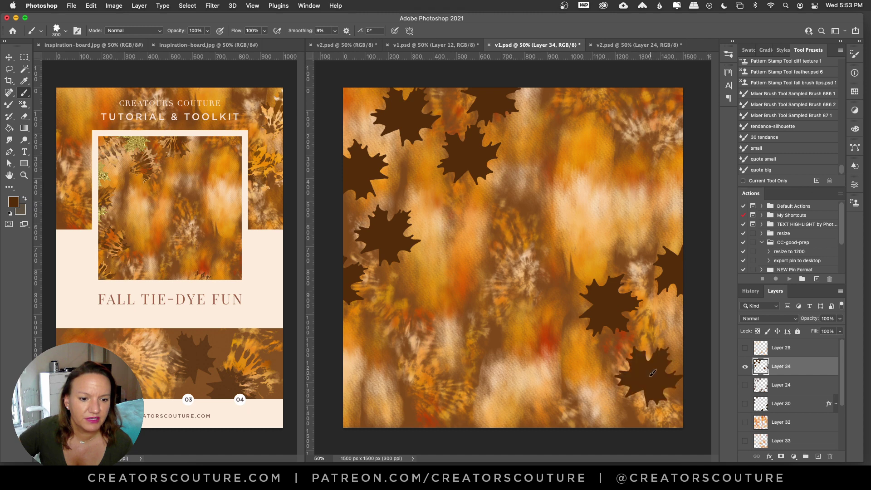
{"action": "left_click", "coordinate": [579, 405]}
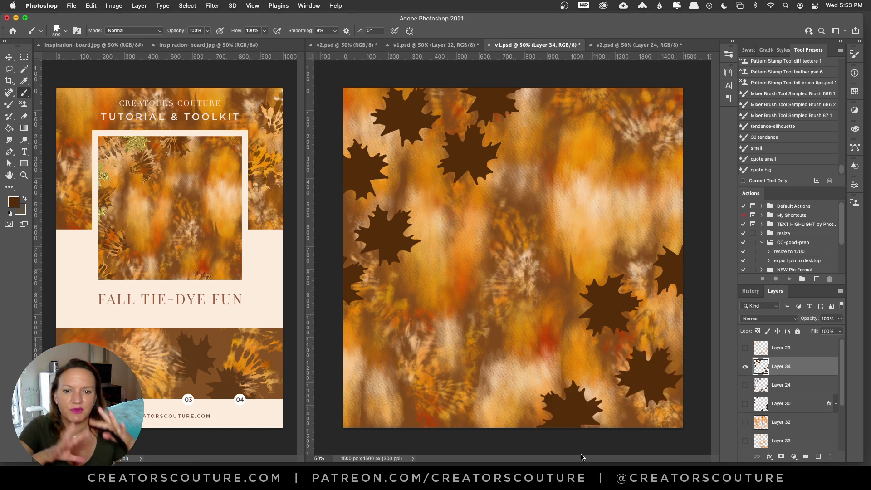
Step: Set Layer 34's opacity to 87% and load its leaf shapes as a selection
{"action": "left_click", "coordinate": [805, 391]}
{"action": "left_click", "coordinate": [799, 373]}
{"action": "left_click", "coordinate": [840, 318]}
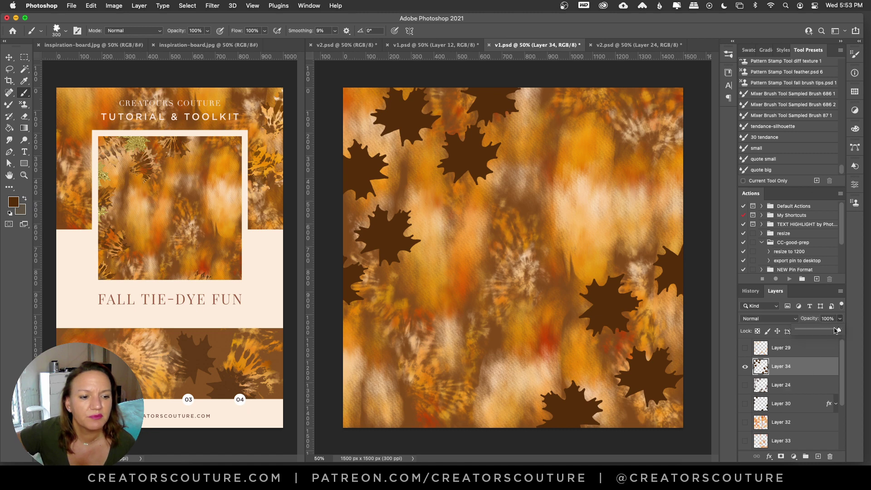
{"action": "left_click_drag", "start_coordinate": [839, 330], "coordinate": [831, 332]}
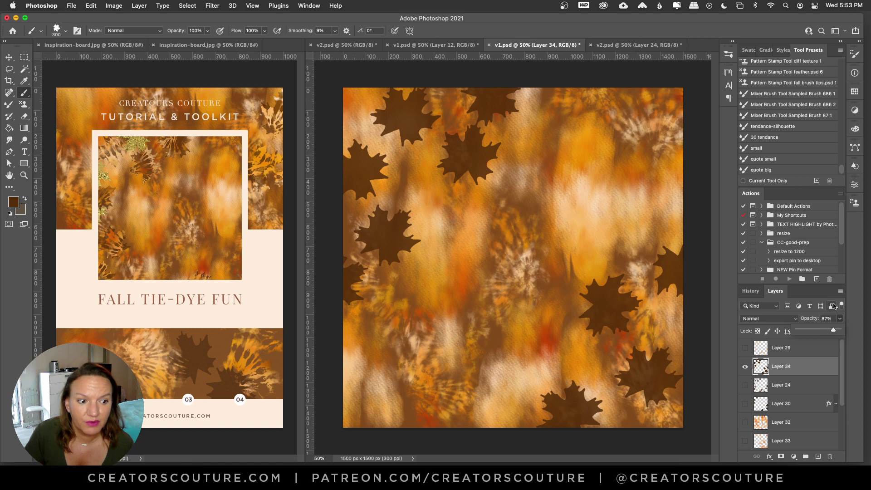
{"action": "left_click", "coordinate": [776, 294]}
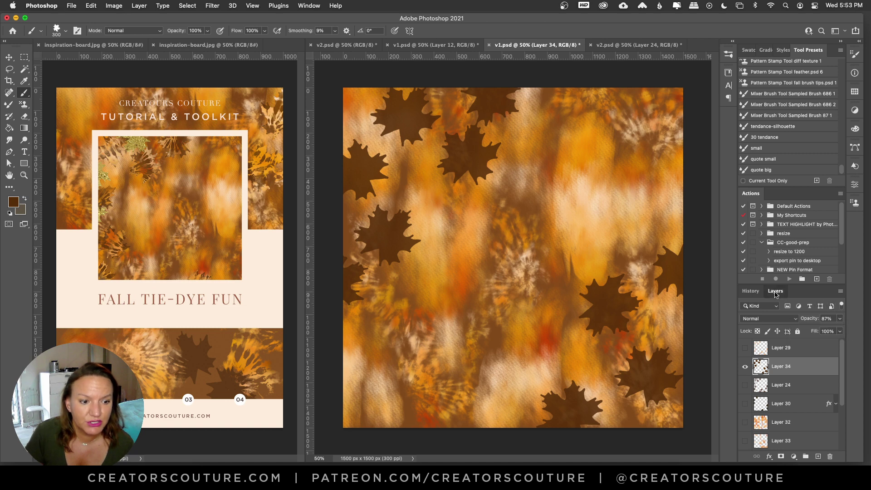
{"action": "left_click", "coordinate": [760, 370], "text": "super"}
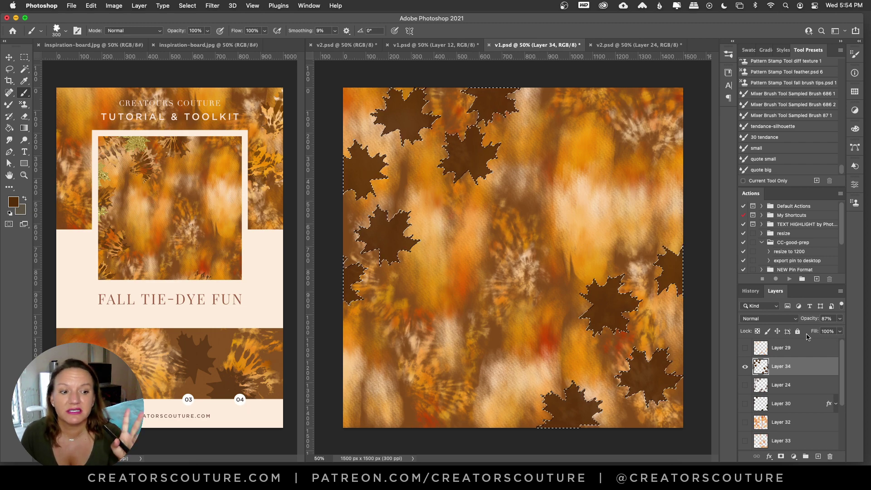
Step: Add a new layer and pick the 4 tiedye17b Pattern Stamp preset with the 7-25-palette pattern
{"action": "left_click", "coordinate": [818, 456]}
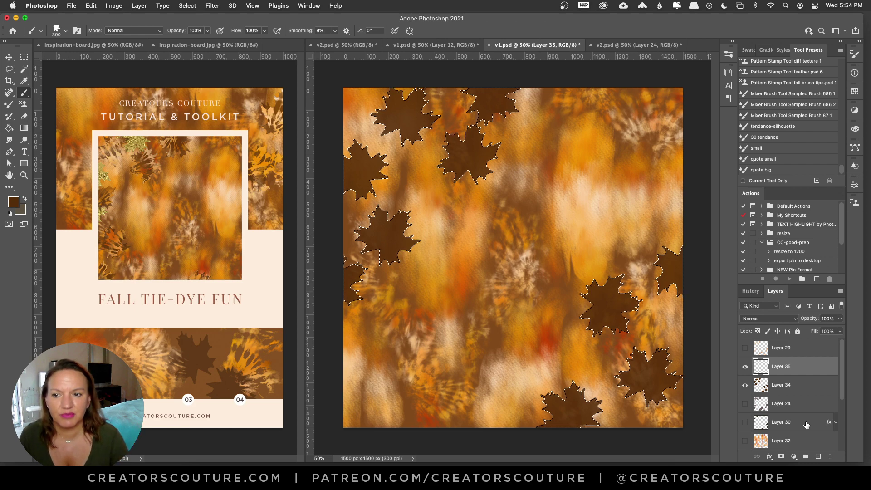
{"action": "left_click", "coordinate": [728, 54]}
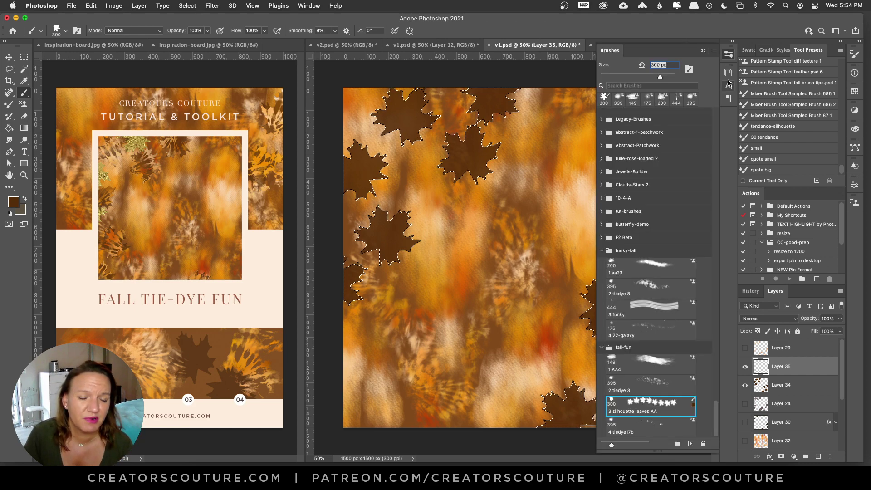
{"action": "left_click", "coordinate": [637, 431]}
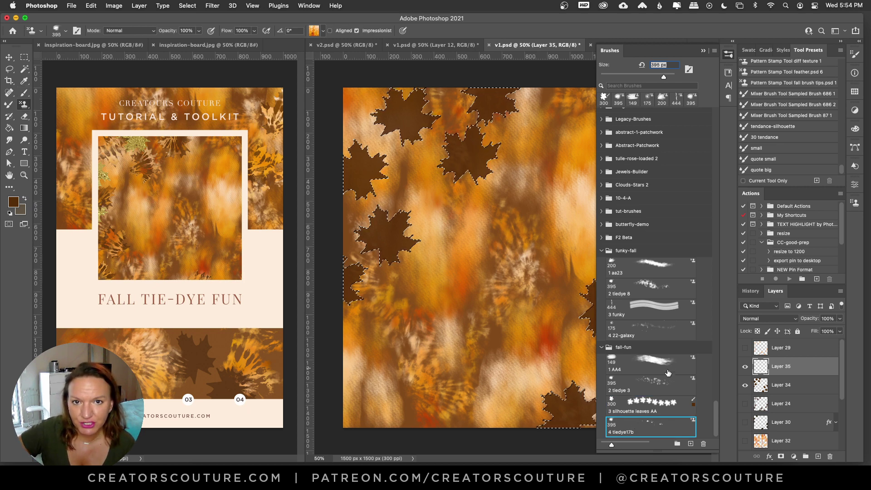
{"action": "left_click", "coordinate": [727, 55]}
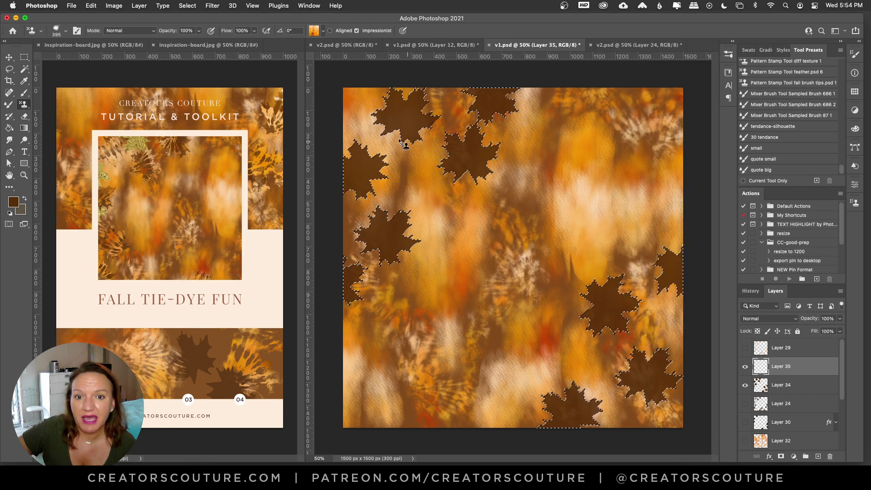
{"action": "left_click", "coordinate": [317, 32]}
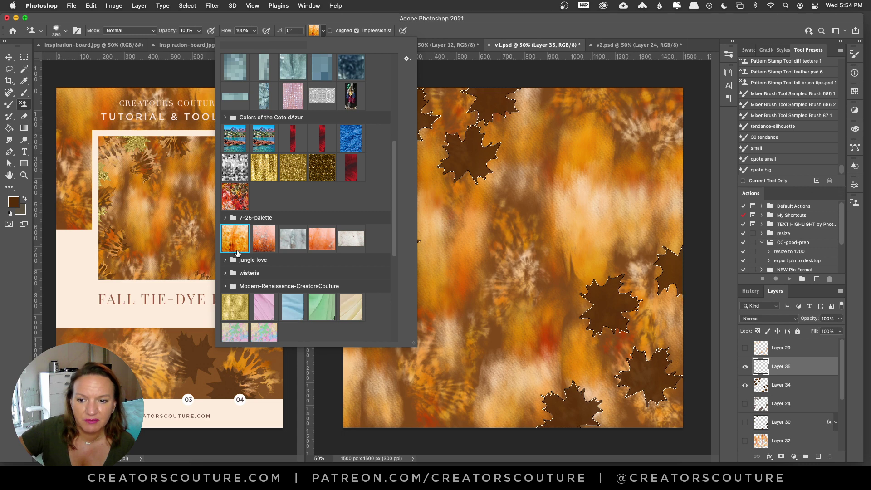
{"action": "left_click", "coordinate": [314, 31]}
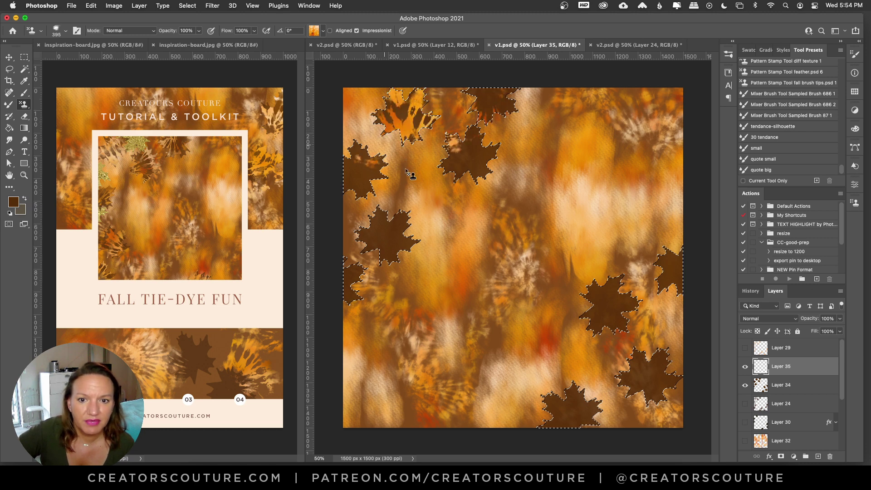
Step: Paint tie-dye into the left, top, right and bottom leaf selections, then deselect
{"action": "mouse_move", "coordinate": [355, 153]}
{"action": "left_mouse_down"}
{"action": "mouse_move", "coordinate": [381, 231]}
{"action": "mouse_move", "coordinate": [354, 313]}
{"action": "left_mouse_up"}
{"action": "left_click_drag", "start_coordinate": [481, 162], "coordinate": [506, 115]}
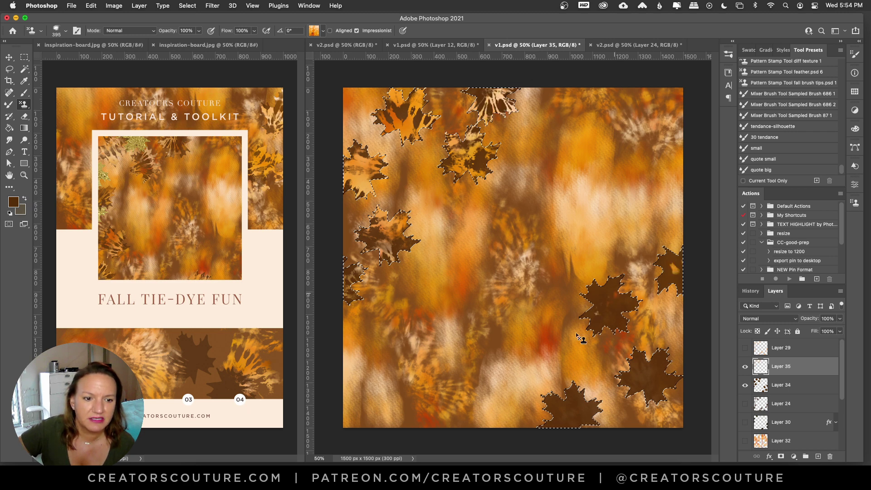
{"action": "mouse_move", "coordinate": [583, 338]}
{"action": "left_mouse_down"}
{"action": "mouse_move", "coordinate": [639, 292]}
{"action": "mouse_move", "coordinate": [591, 297]}
{"action": "mouse_move", "coordinate": [688, 263]}
{"action": "mouse_move", "coordinate": [621, 370]}
{"action": "mouse_move", "coordinate": [665, 386]}
{"action": "mouse_move", "coordinate": [683, 380]}
{"action": "mouse_move", "coordinate": [606, 389]}
{"action": "mouse_move", "coordinate": [652, 395]}
{"action": "left_mouse_up"}
{"action": "mouse_move", "coordinate": [554, 419]}
{"action": "left_mouse_down"}
{"action": "mouse_move", "coordinate": [592, 401]}
{"action": "mouse_move", "coordinate": [572, 428]}
{"action": "mouse_move", "coordinate": [554, 418]}
{"action": "mouse_move", "coordinate": [586, 430]}
{"action": "left_mouse_up"}
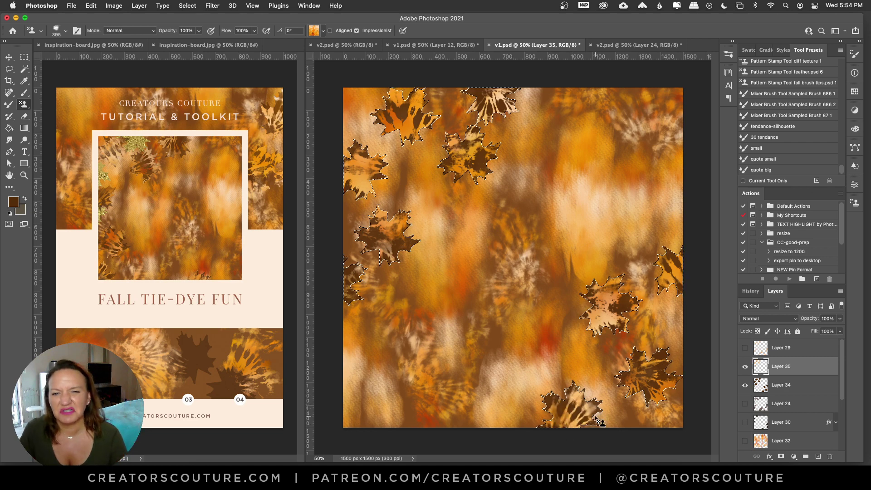
{"action": "key", "text": "super+d"}
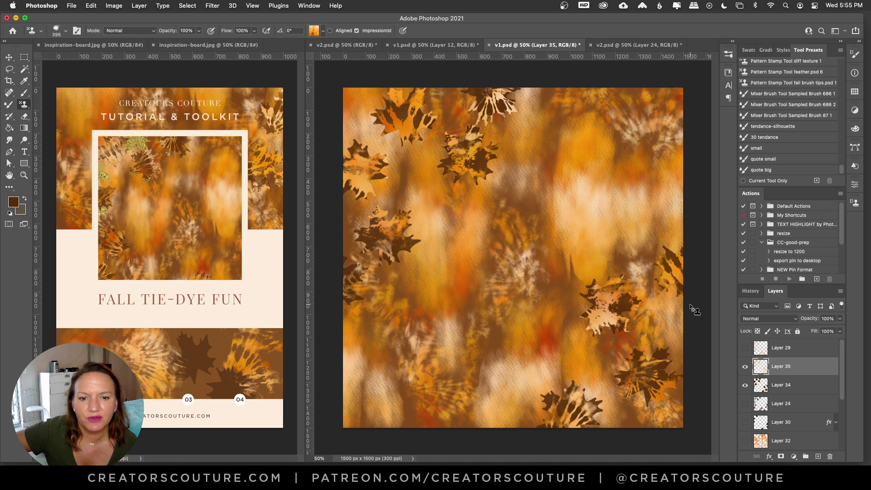
Step: Lower Layer 34's opacity to about 72% and turn on Layer 30's gold glitter leaves
{"action": "left_click", "coordinate": [792, 385]}
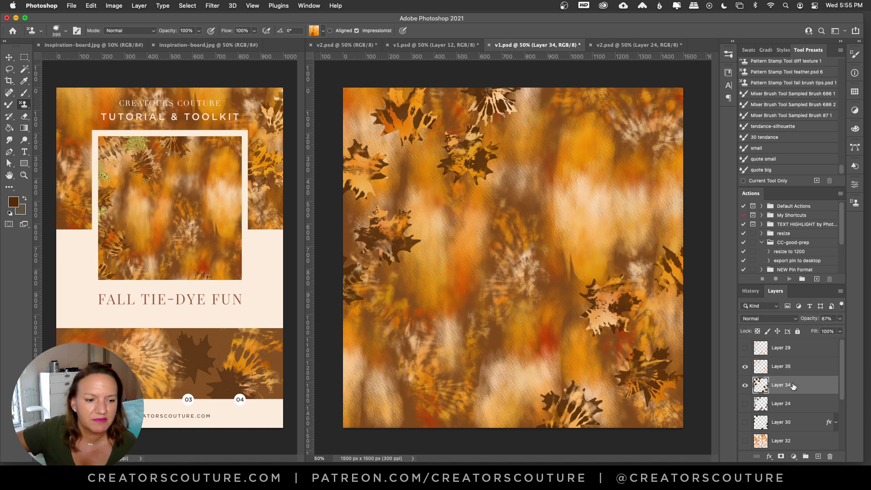
{"action": "left_click", "coordinate": [839, 320]}
{"action": "left_click_drag", "start_coordinate": [833, 329], "coordinate": [828, 333]}
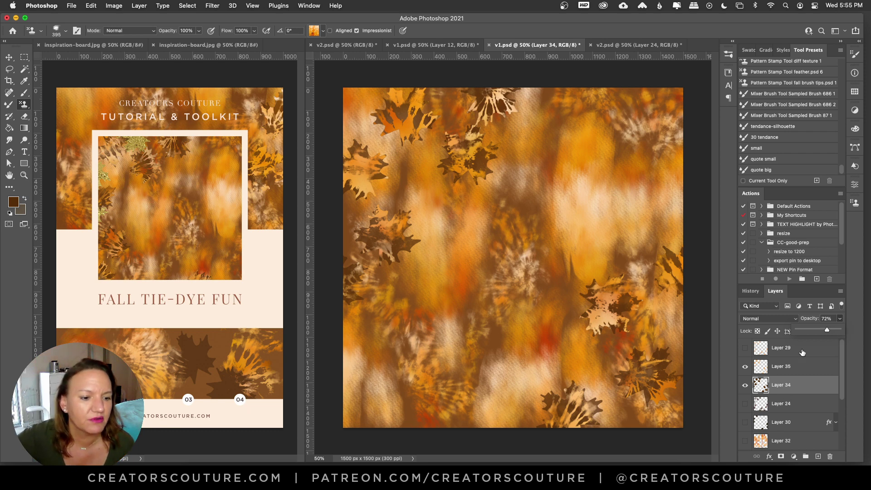
{"action": "left_click", "coordinate": [788, 407]}
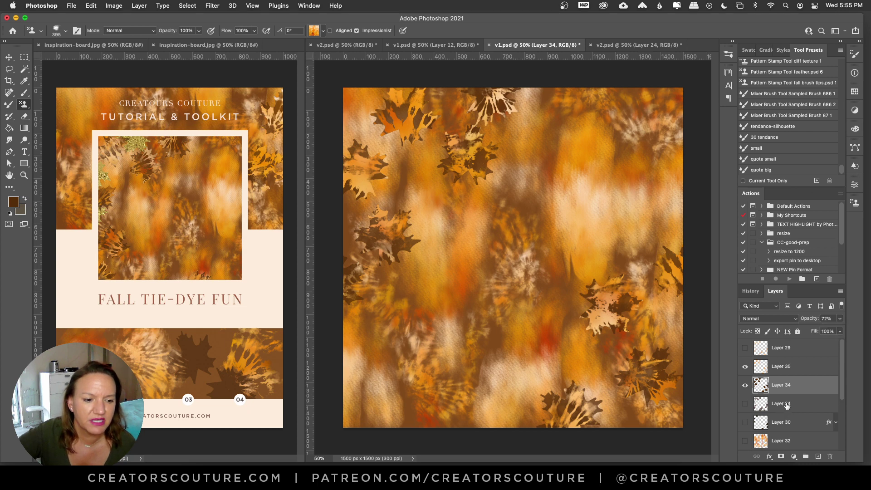
{"action": "left_click", "coordinate": [788, 405]}
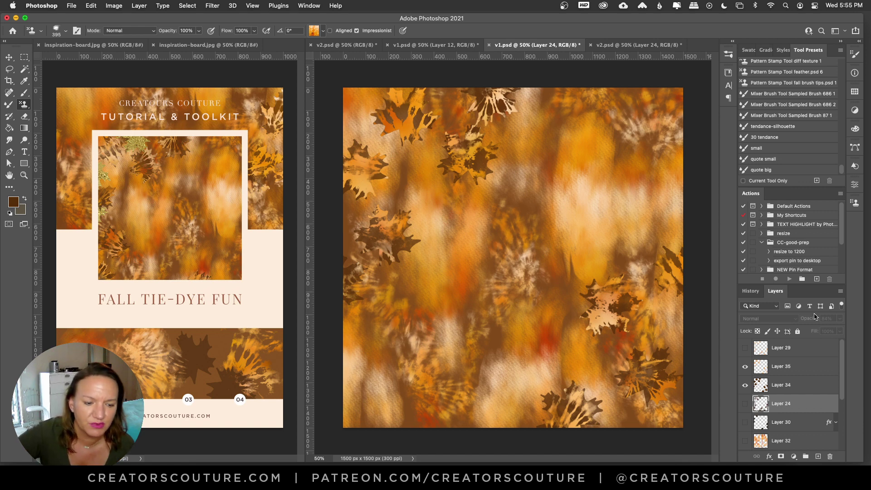
{"action": "left_click", "coordinate": [745, 424]}
Step: Review Layer 30's layer style and select the 3 silhouette leaves AA brush
{"action": "left_click", "coordinate": [782, 425]}
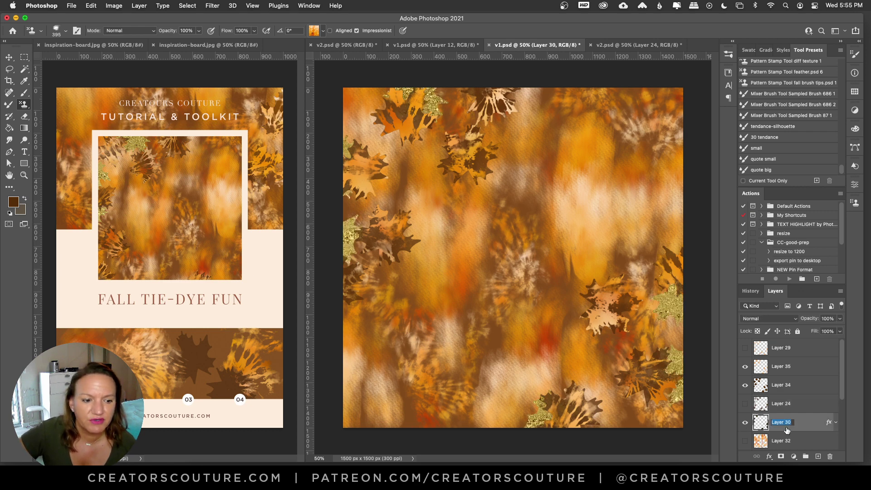
{"action": "double_click", "coordinate": [808, 428]}
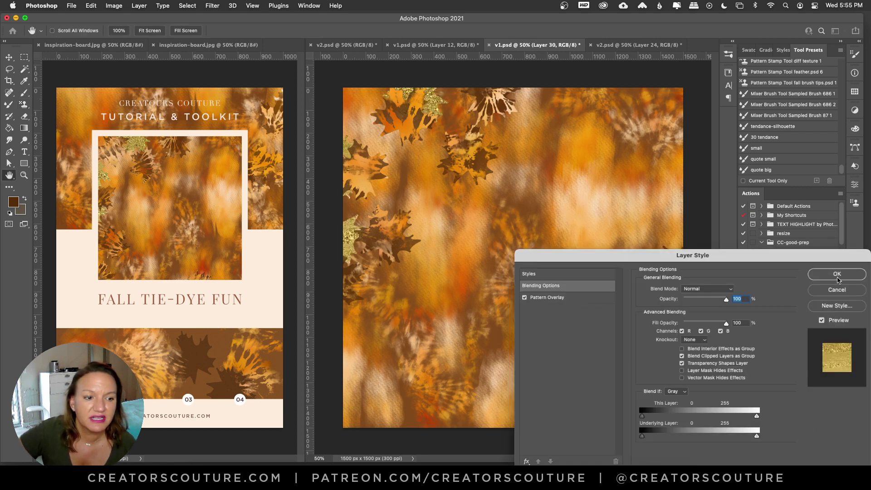
{"action": "left_click", "coordinate": [821, 274]}
{"action": "left_click", "coordinate": [728, 54]}
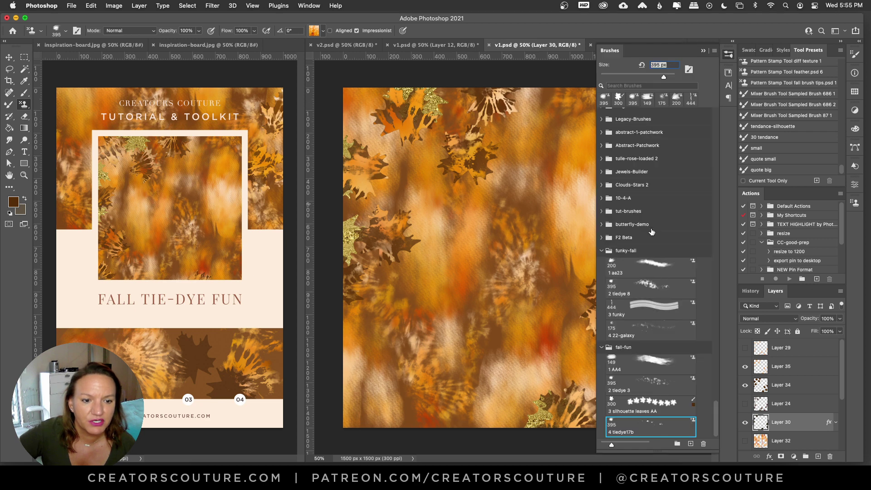
{"action": "left_click", "coordinate": [644, 405]}
{"action": "left_click", "coordinate": [729, 55]}
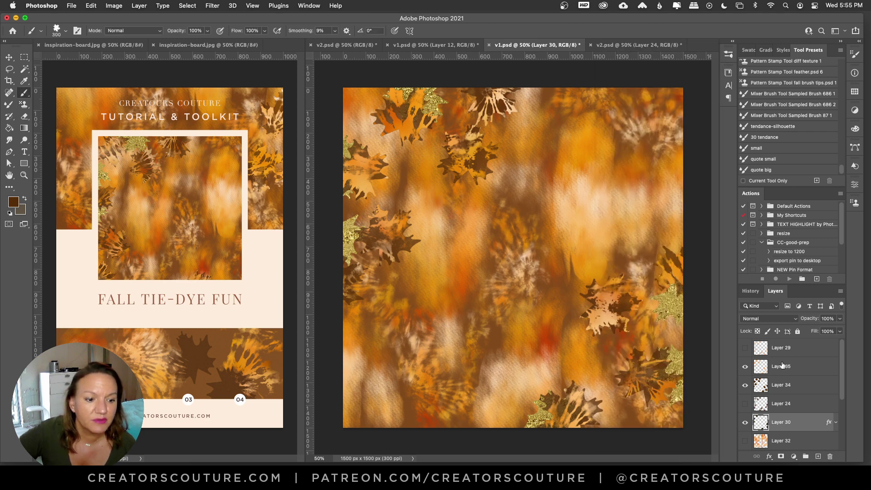
Step: Stamp gold glitter leaves at the left, right and bottom edges, undoing a top-left one, then switch to v2.psd
{"action": "left_click", "coordinate": [647, 357]}
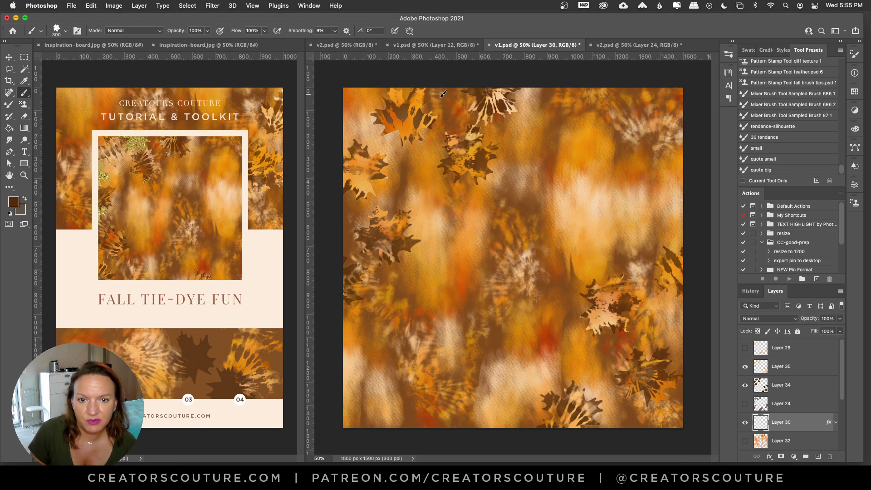
{"action": "left_click", "coordinate": [342, 208]}
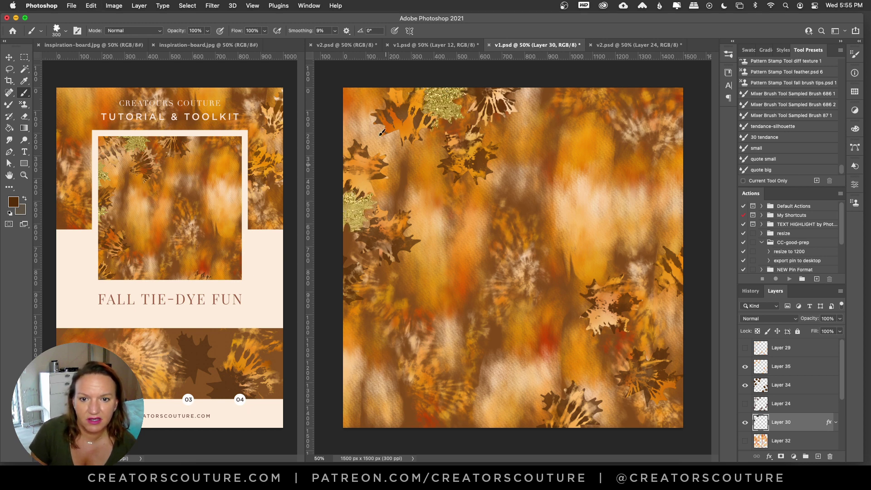
{"action": "left_click", "coordinate": [363, 96]}
{"action": "key", "text": "super+z"}
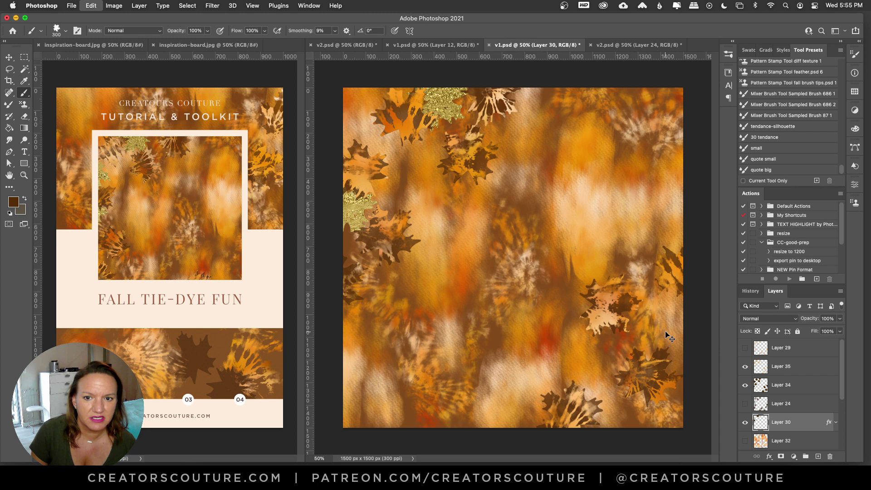
{"action": "left_click", "coordinate": [645, 343]}
{"action": "left_click", "coordinate": [625, 428]}
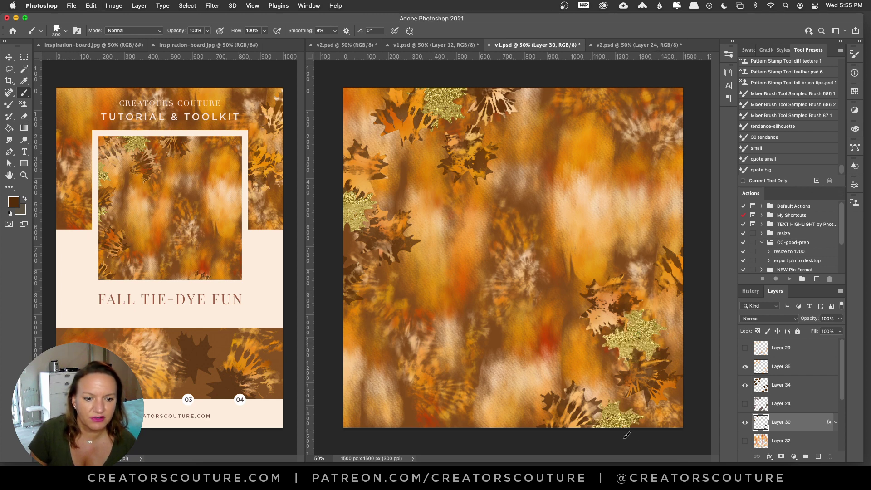
{"action": "left_click", "coordinate": [681, 389]}
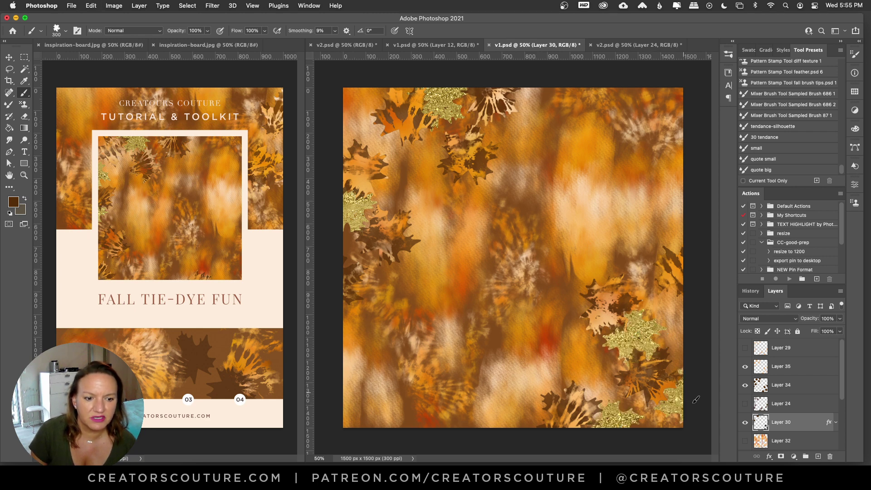
{"action": "left_click", "coordinate": [745, 423]}
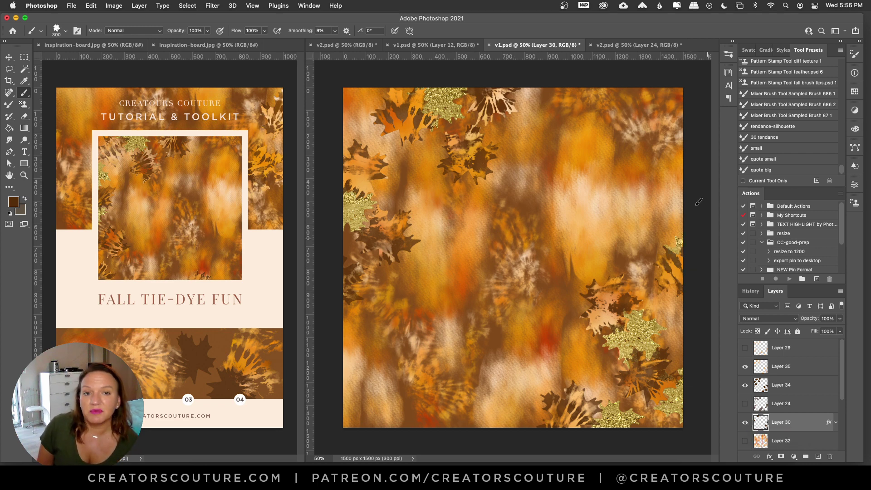
{"action": "left_click", "coordinate": [610, 45]}
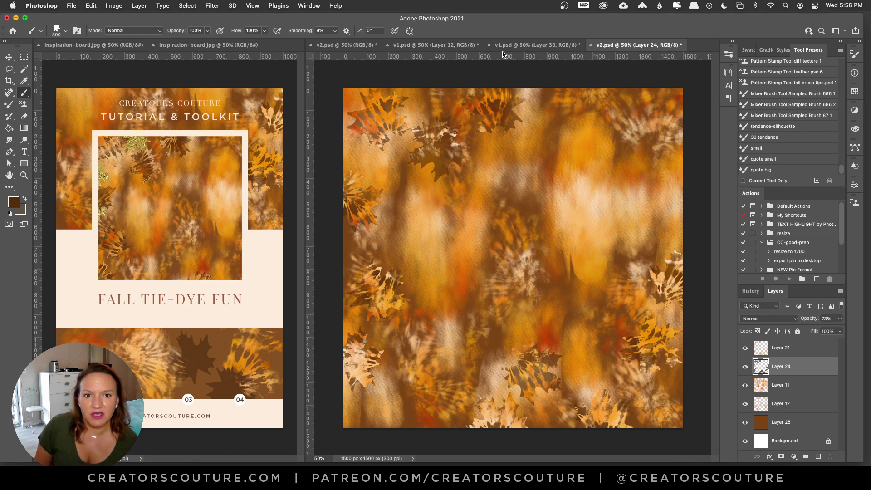
Step: Switch back to the v1.psd document with its tie-dye and gold glitter leaves
{"action": "left_click", "coordinate": [520, 44]}
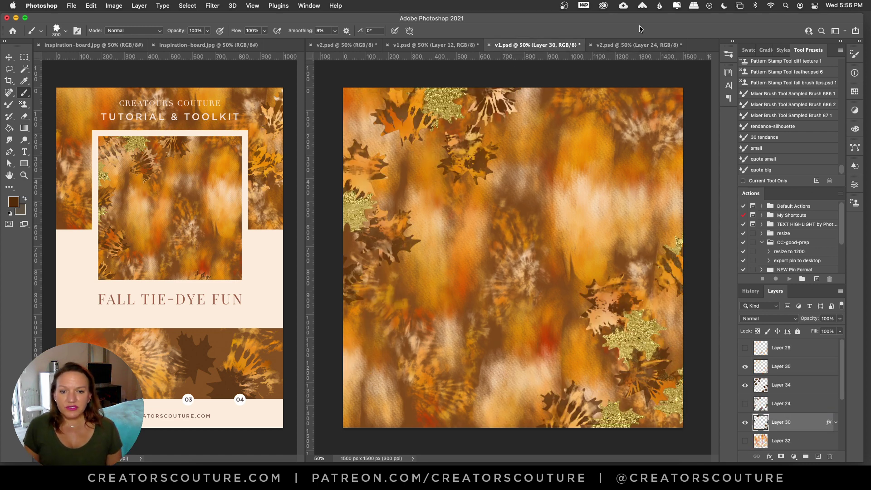